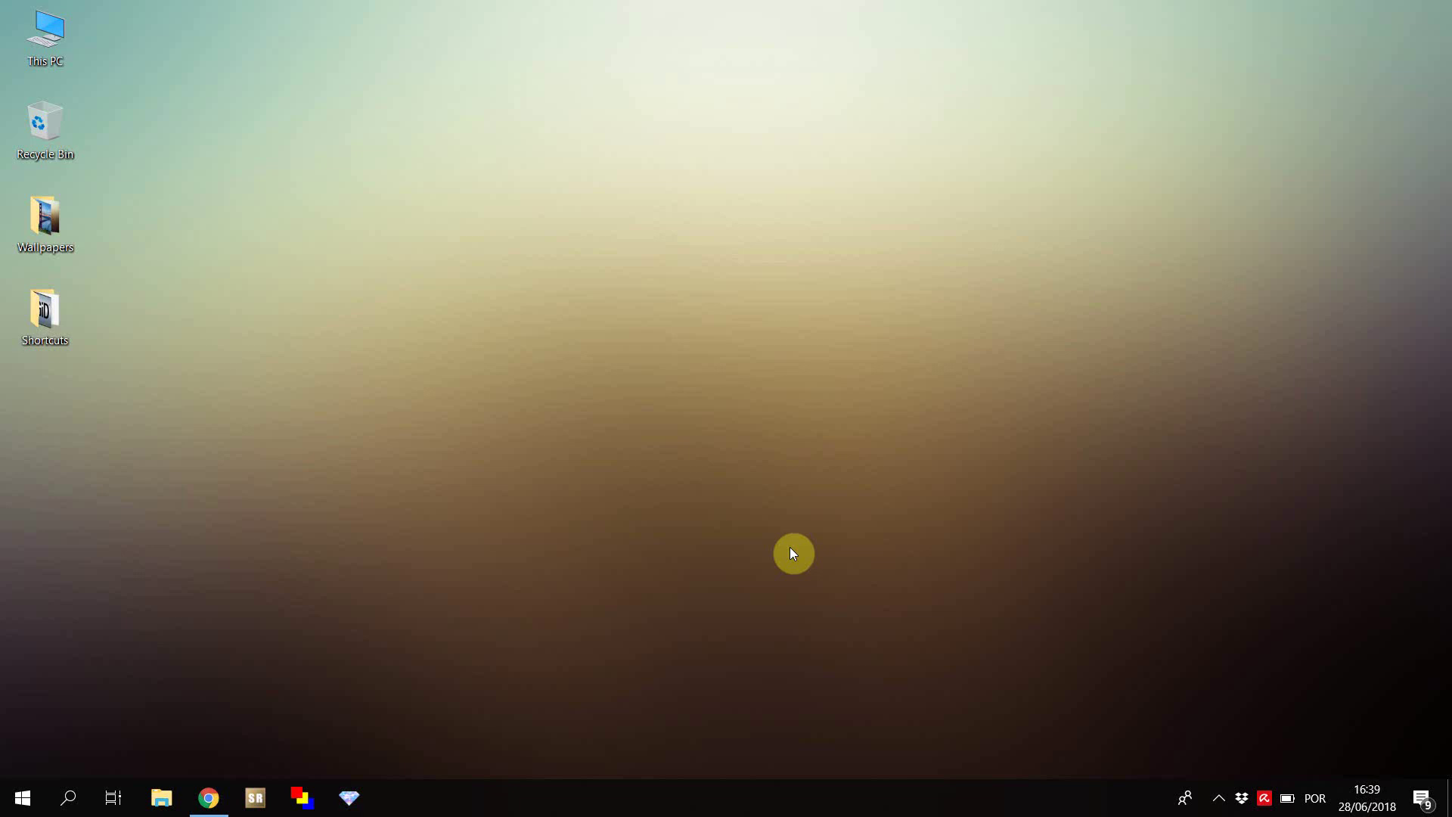
- Bring the Chrome window with the GiD download page back in front of the desktop
{"action": "left_click", "coordinate": [209, 803]}
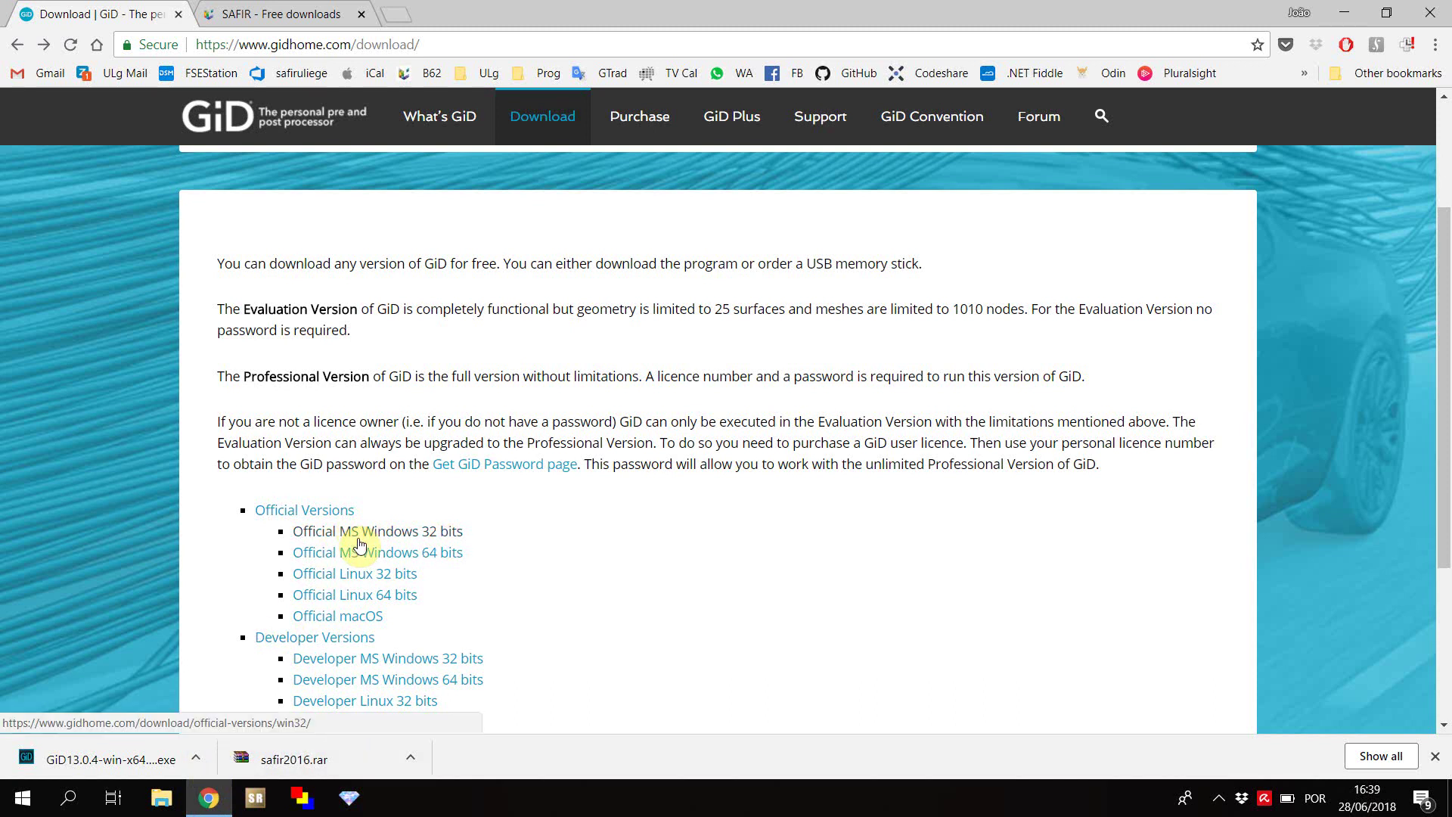
- Download GiD13.0.4-win-x64-Install.exe from the previous official 64-bit versions and run it
{"action": "scroll", "coordinate": [417, 410], "scroll_direction": "down", "scroll_amount": 1}
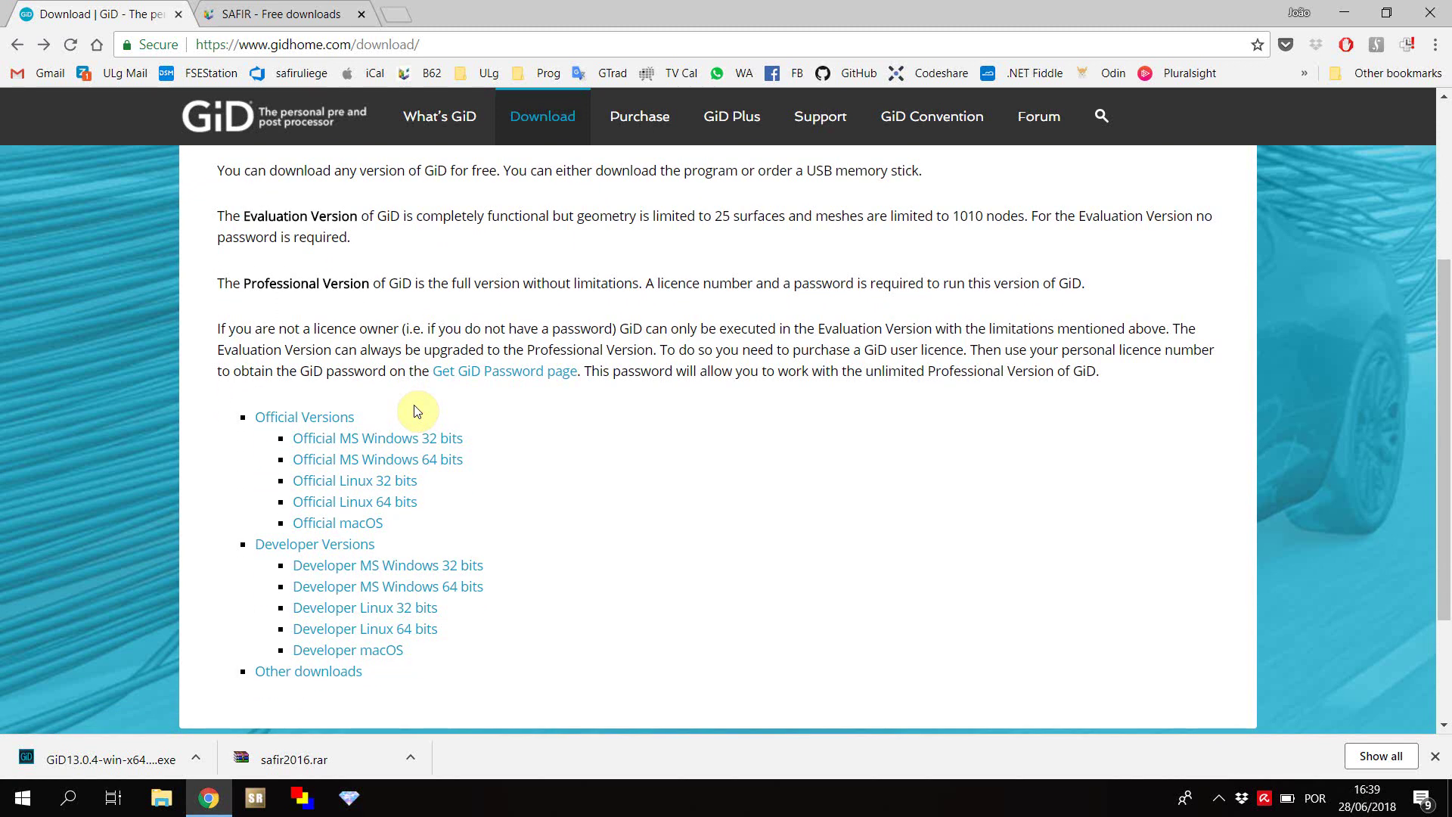
{"action": "left_click", "coordinate": [399, 464]}
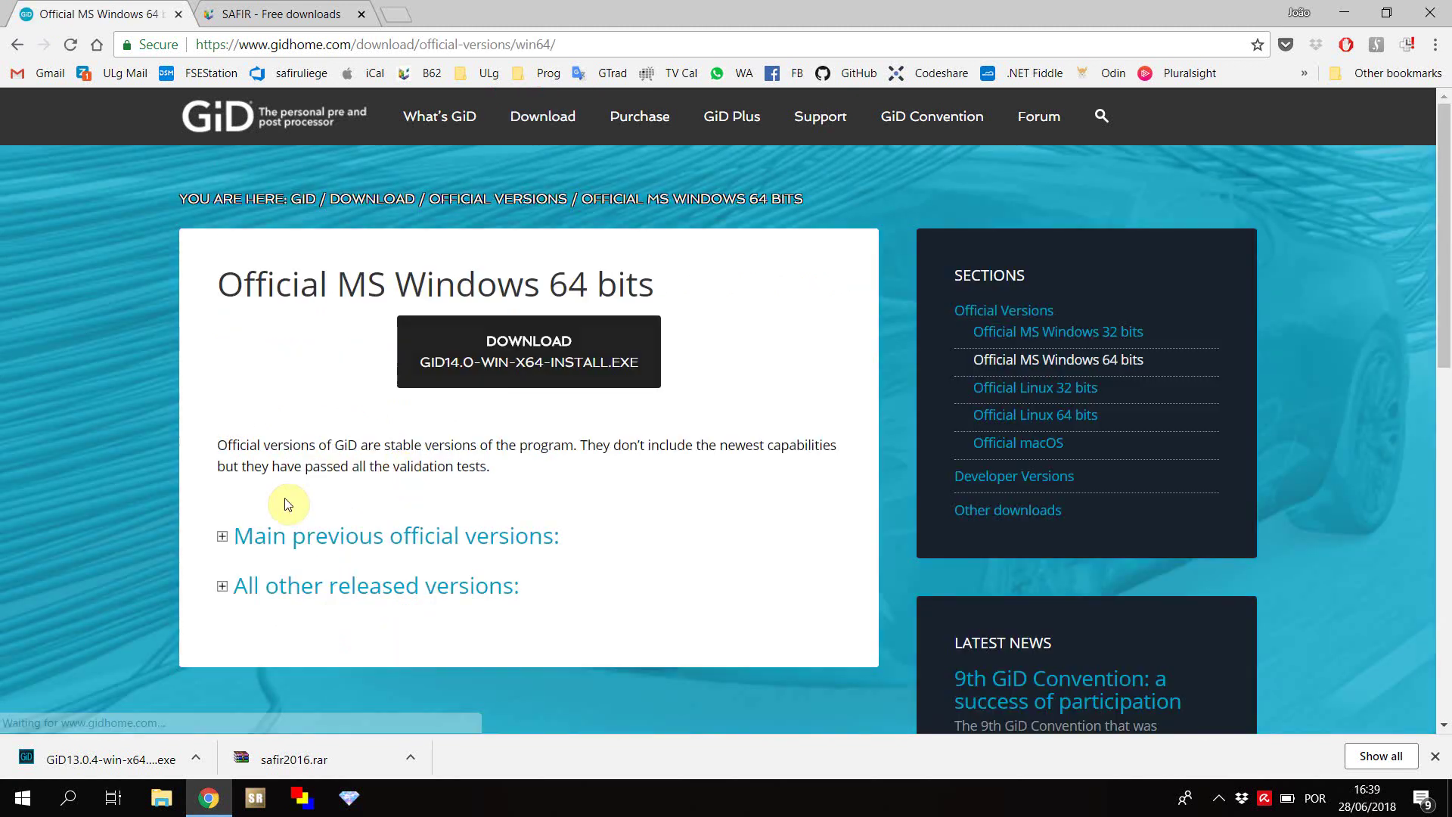
{"action": "left_click", "coordinate": [263, 524]}
{"action": "scroll", "coordinate": [359, 454], "scroll_direction": "down", "scroll_amount": 1}
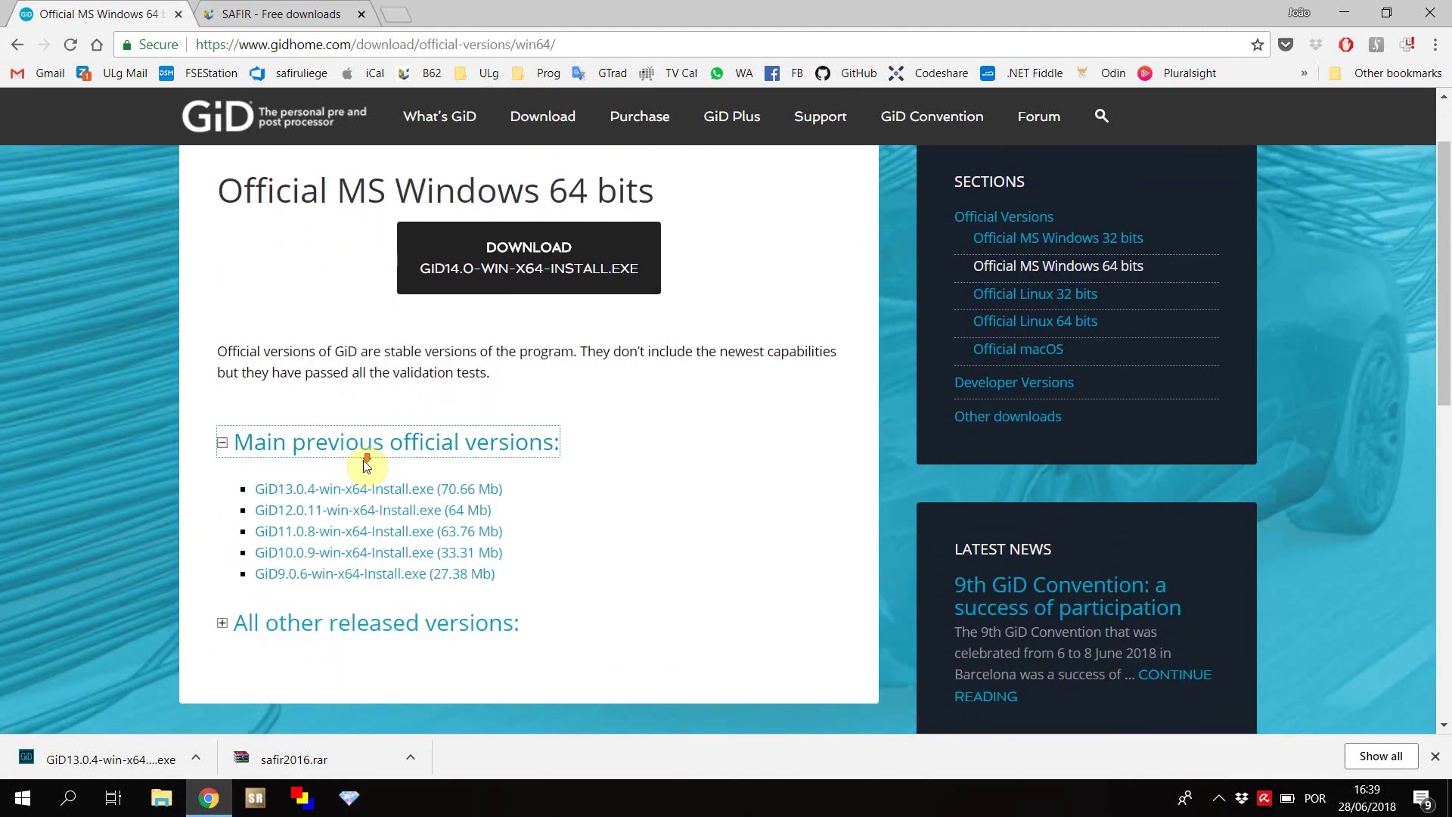
{"action": "left_click", "coordinate": [399, 496]}
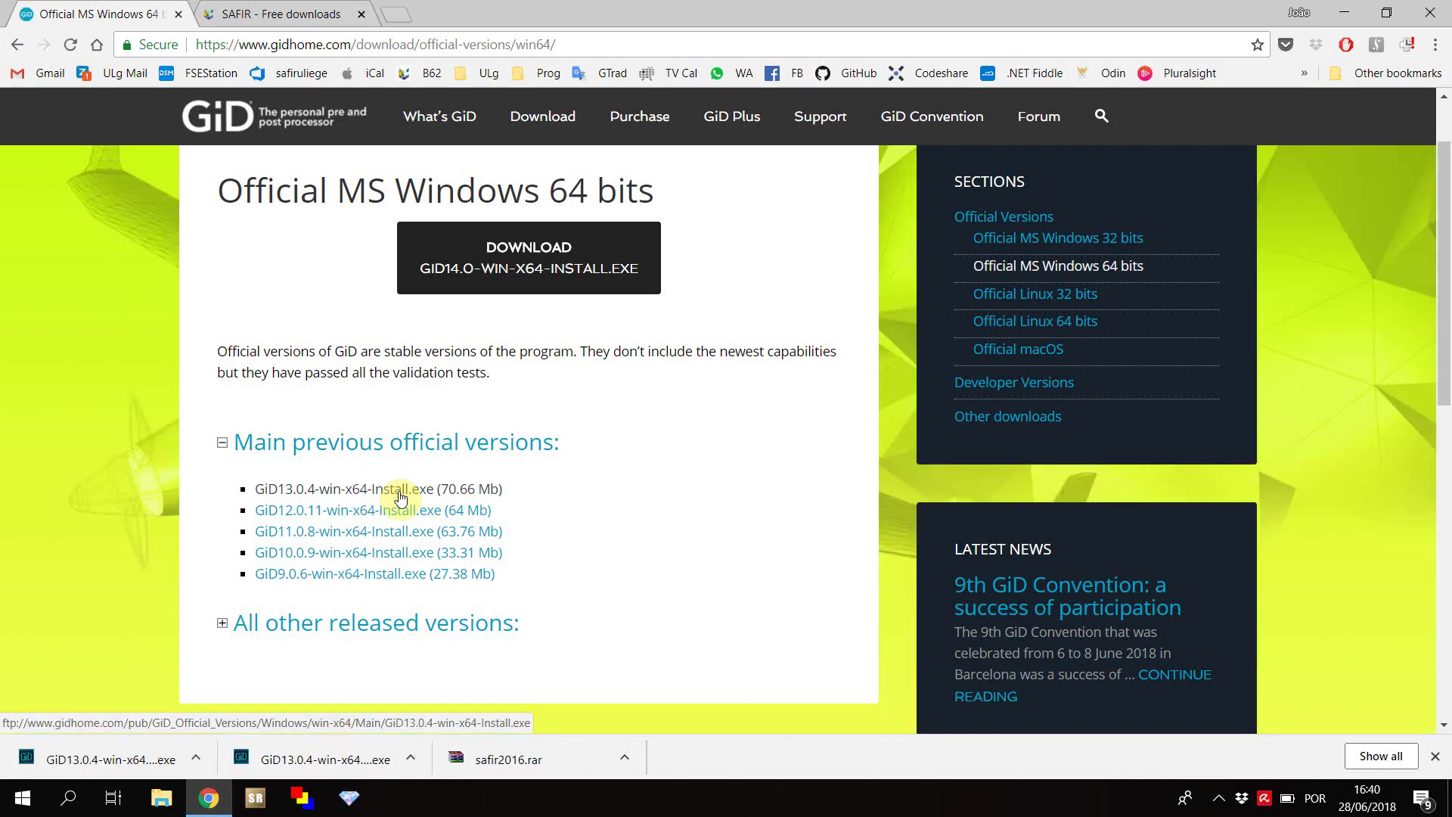
{"action": "left_click", "coordinate": [106, 761]}
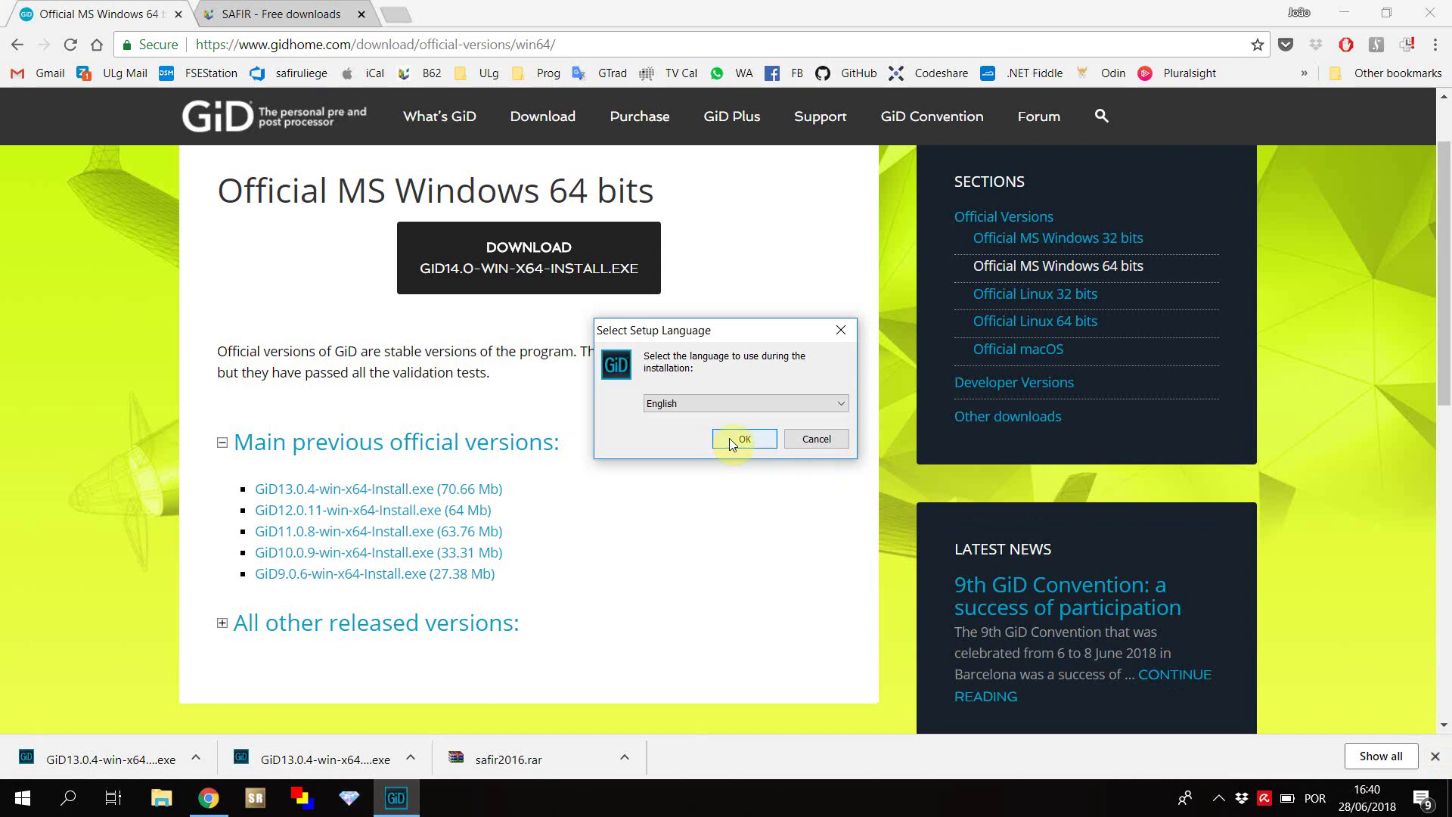
- Confirm English, accept the licence, and install into the existing GiD 13.0.4 folder
{"action": "left_click", "coordinate": [743, 440]}
{"action": "left_click", "coordinate": [625, 490]}
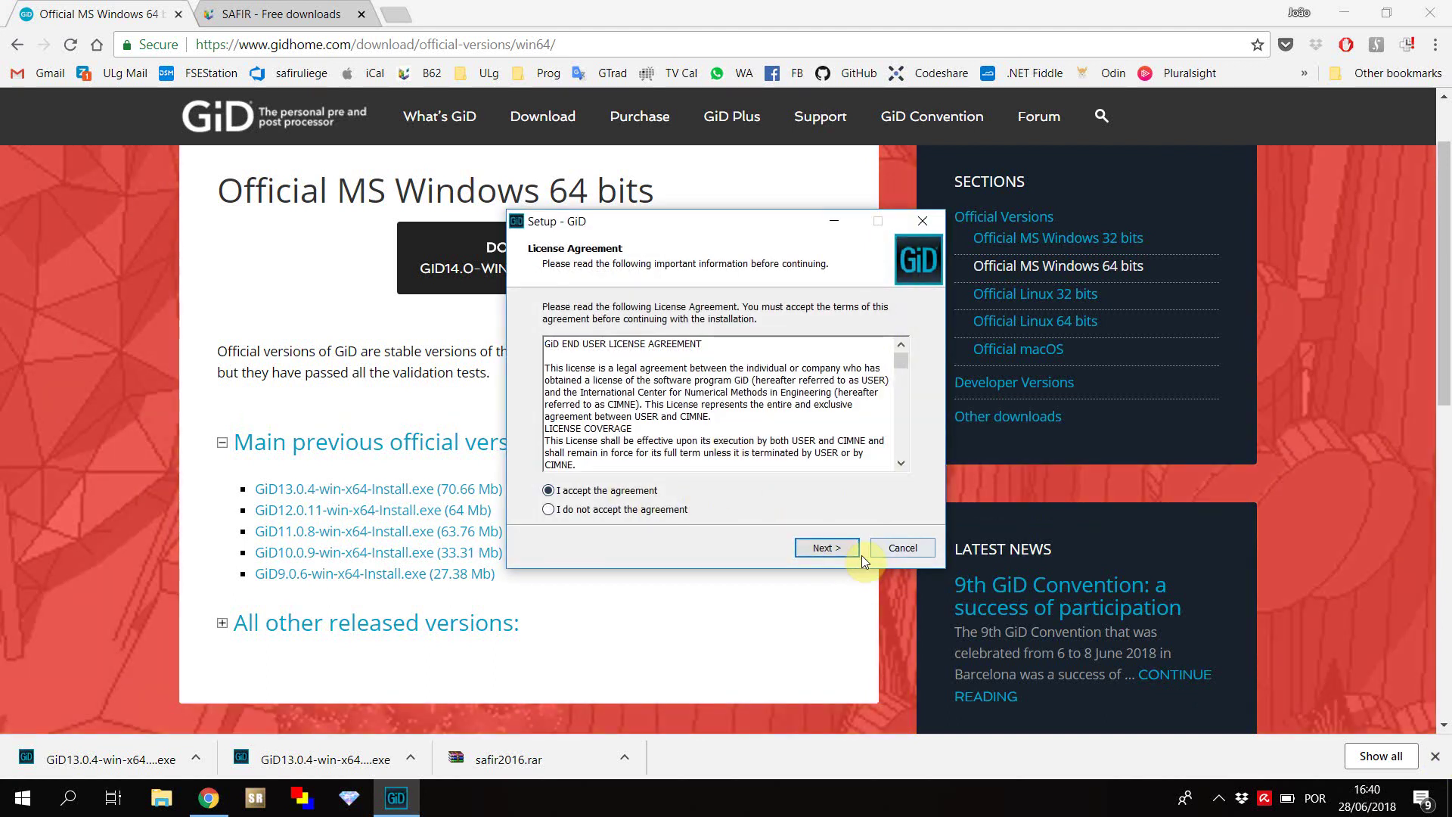
{"action": "left_click", "coordinate": [837, 552]}
{"action": "left_click", "coordinate": [836, 551]}
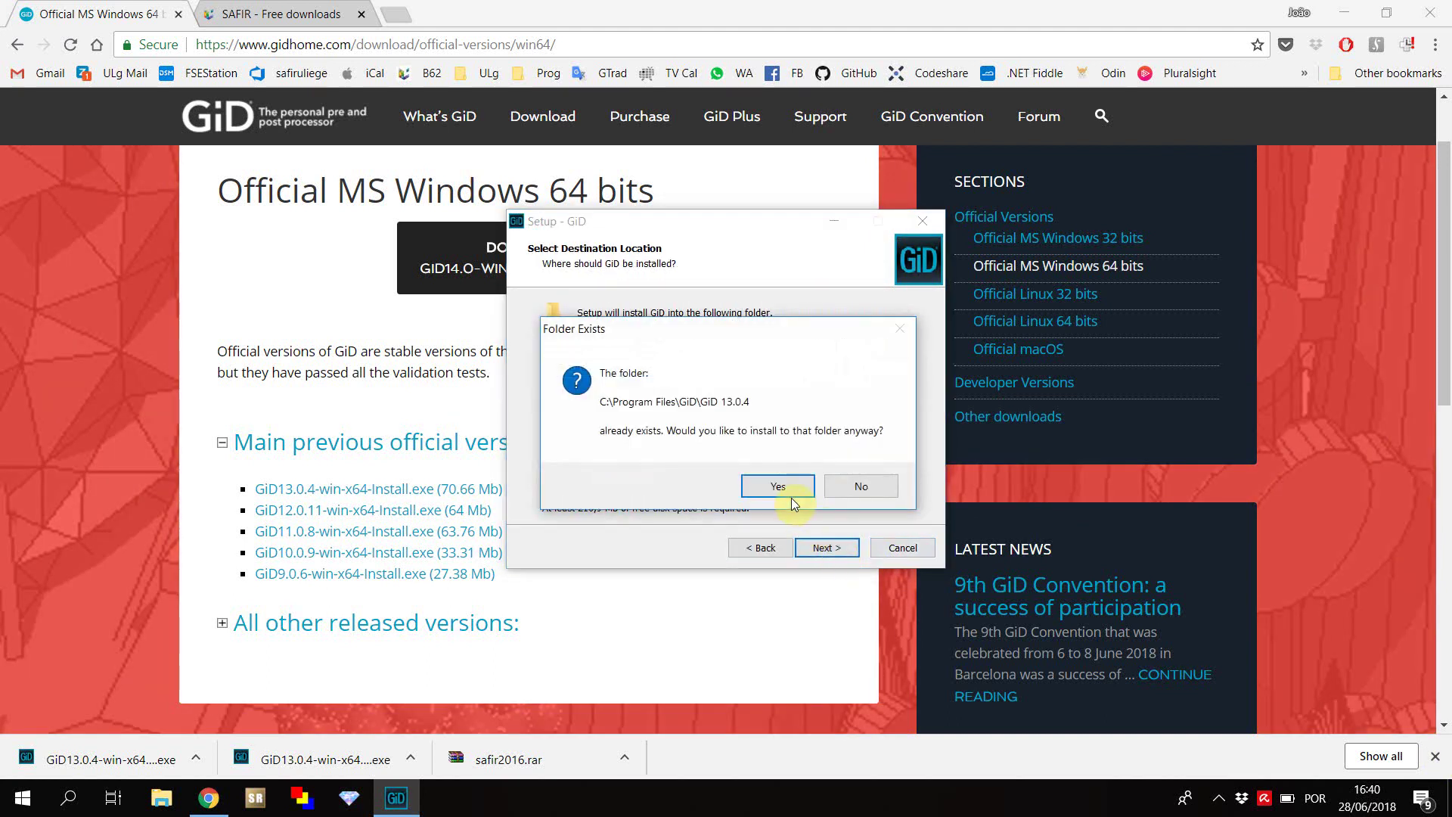
{"action": "left_click", "coordinate": [787, 490]}
- Keep default components, start menu folder and desktop icon, start installing, and minimize the browser
{"action": "left_click", "coordinate": [819, 547]}
{"action": "left_click", "coordinate": [825, 546]}
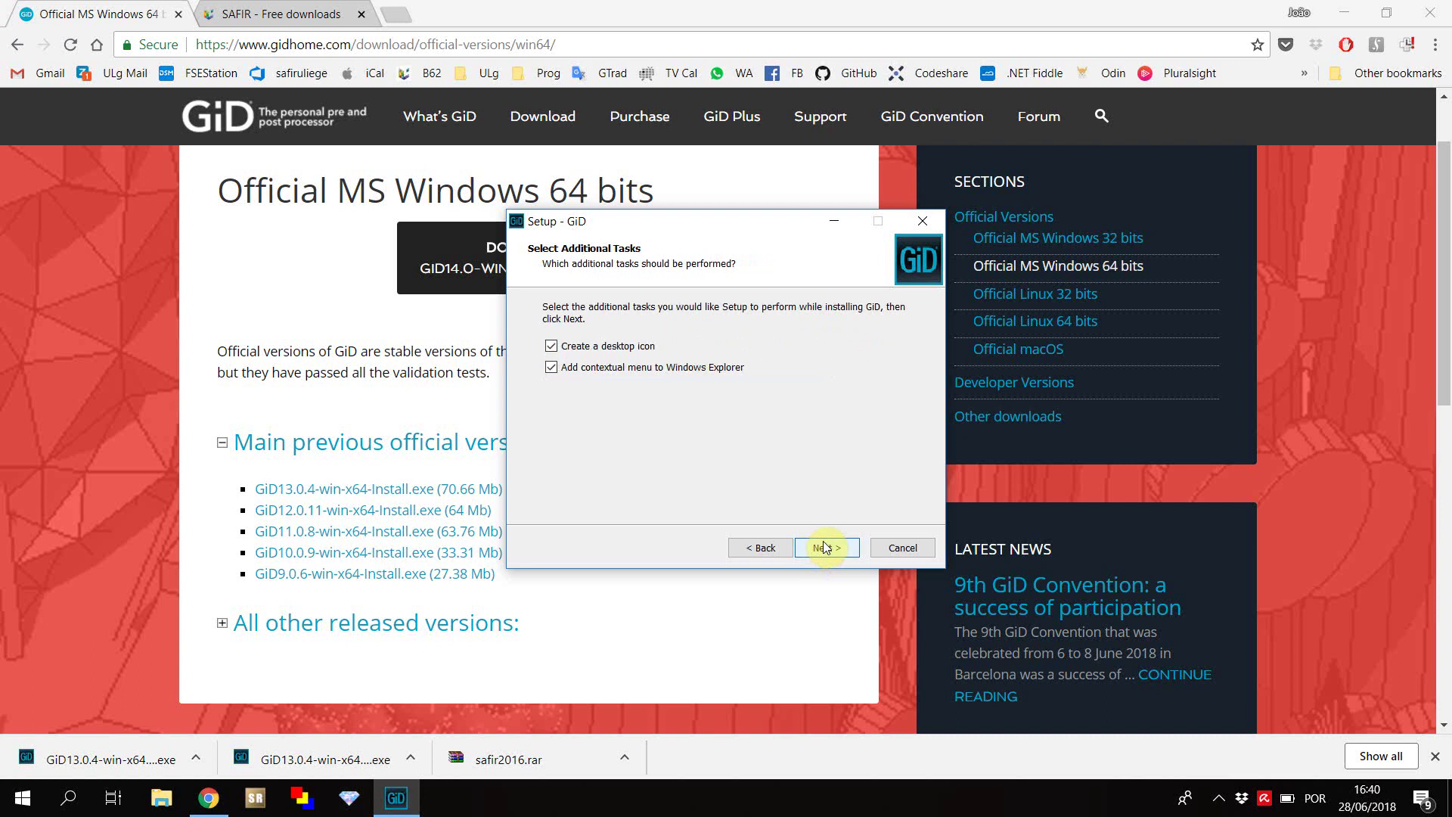
{"action": "left_click", "coordinate": [825, 546]}
{"action": "left_click", "coordinate": [826, 546]}
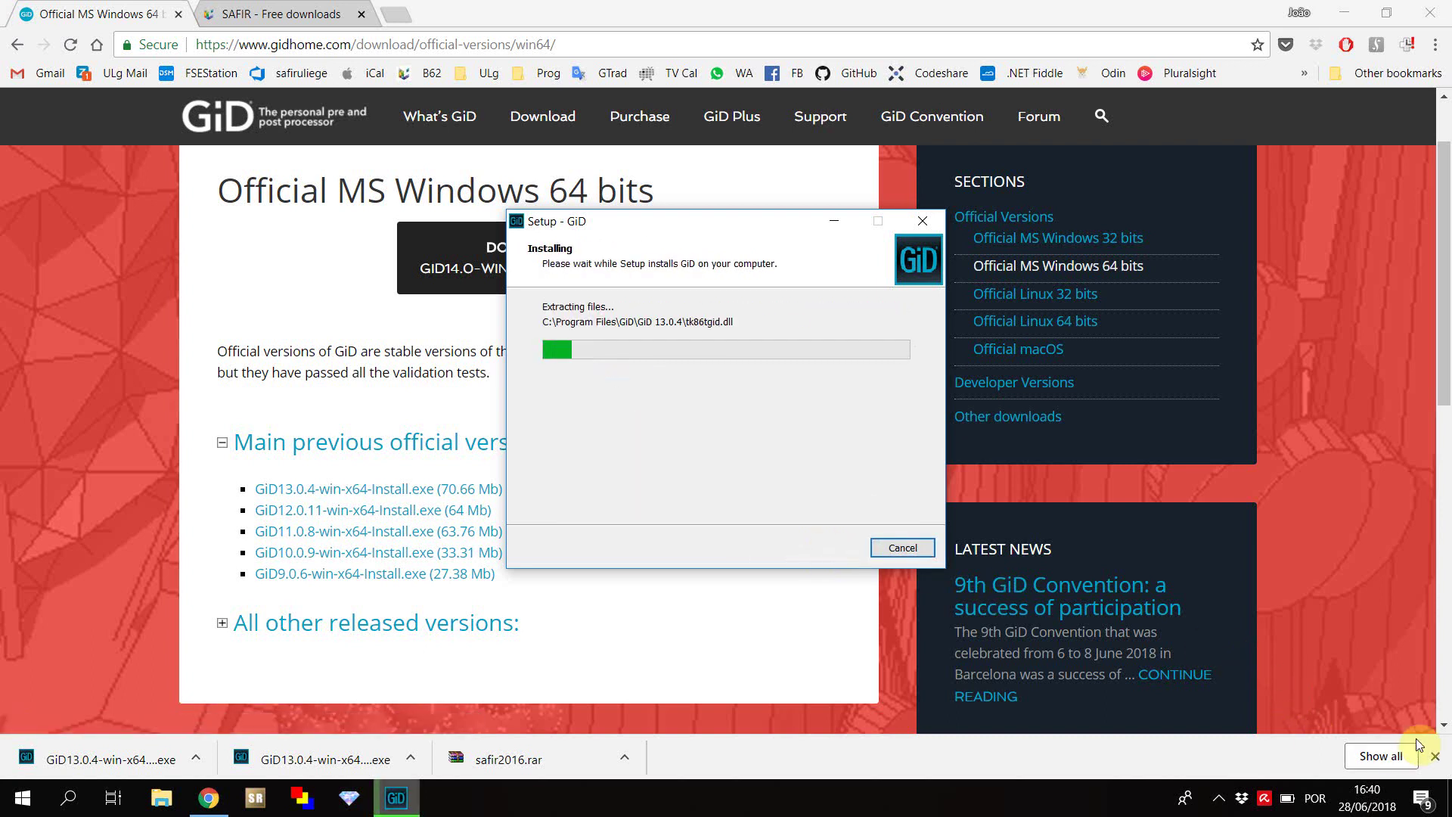
{"action": "left_click", "coordinate": [1434, 757]}
{"action": "left_click", "coordinate": [1344, 12]}
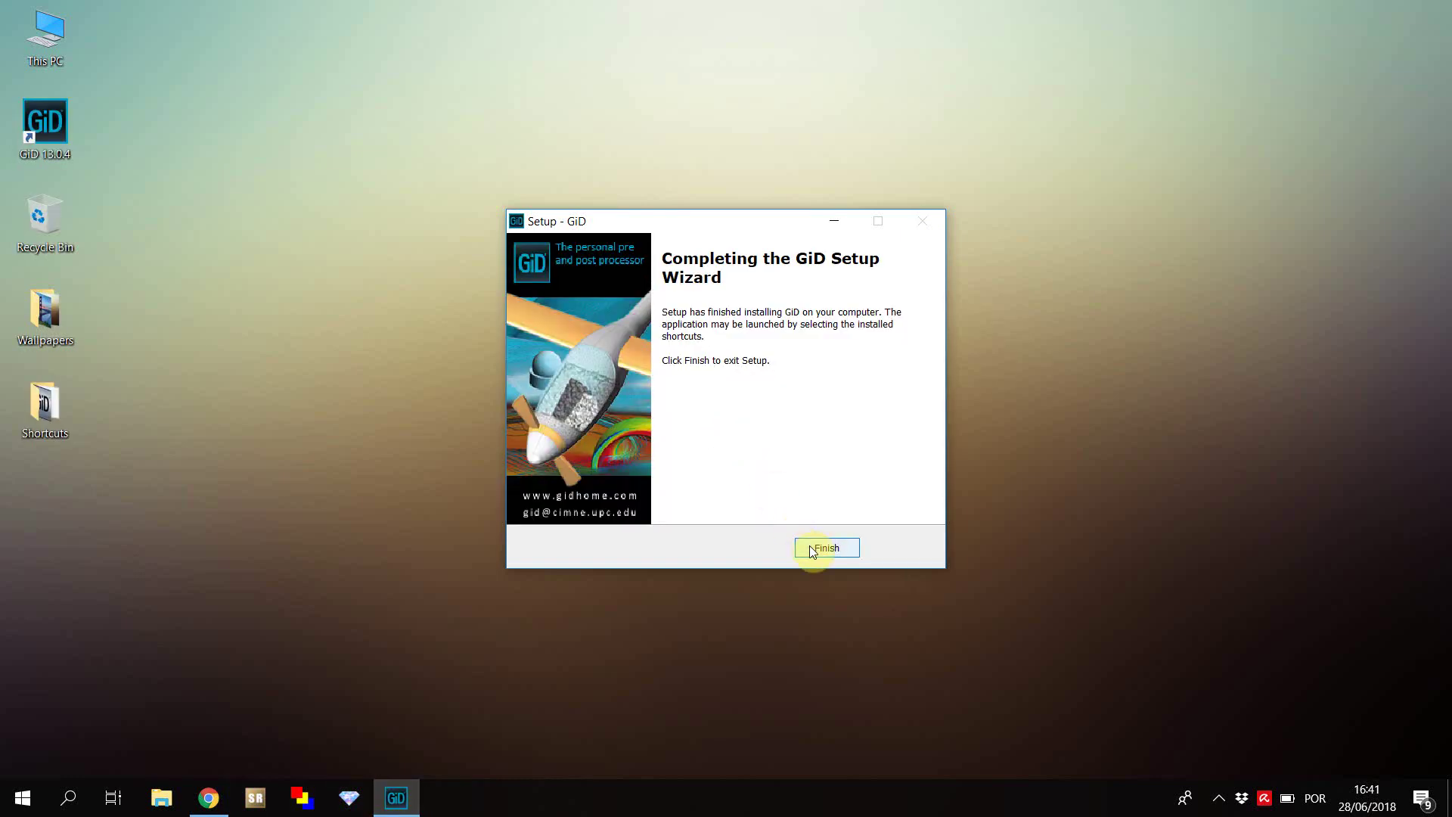
- Finish setup, launch GiD 13.0.4 from its desktop shortcut, and continue in evaluation mode
{"action": "left_click", "coordinate": [810, 546]}
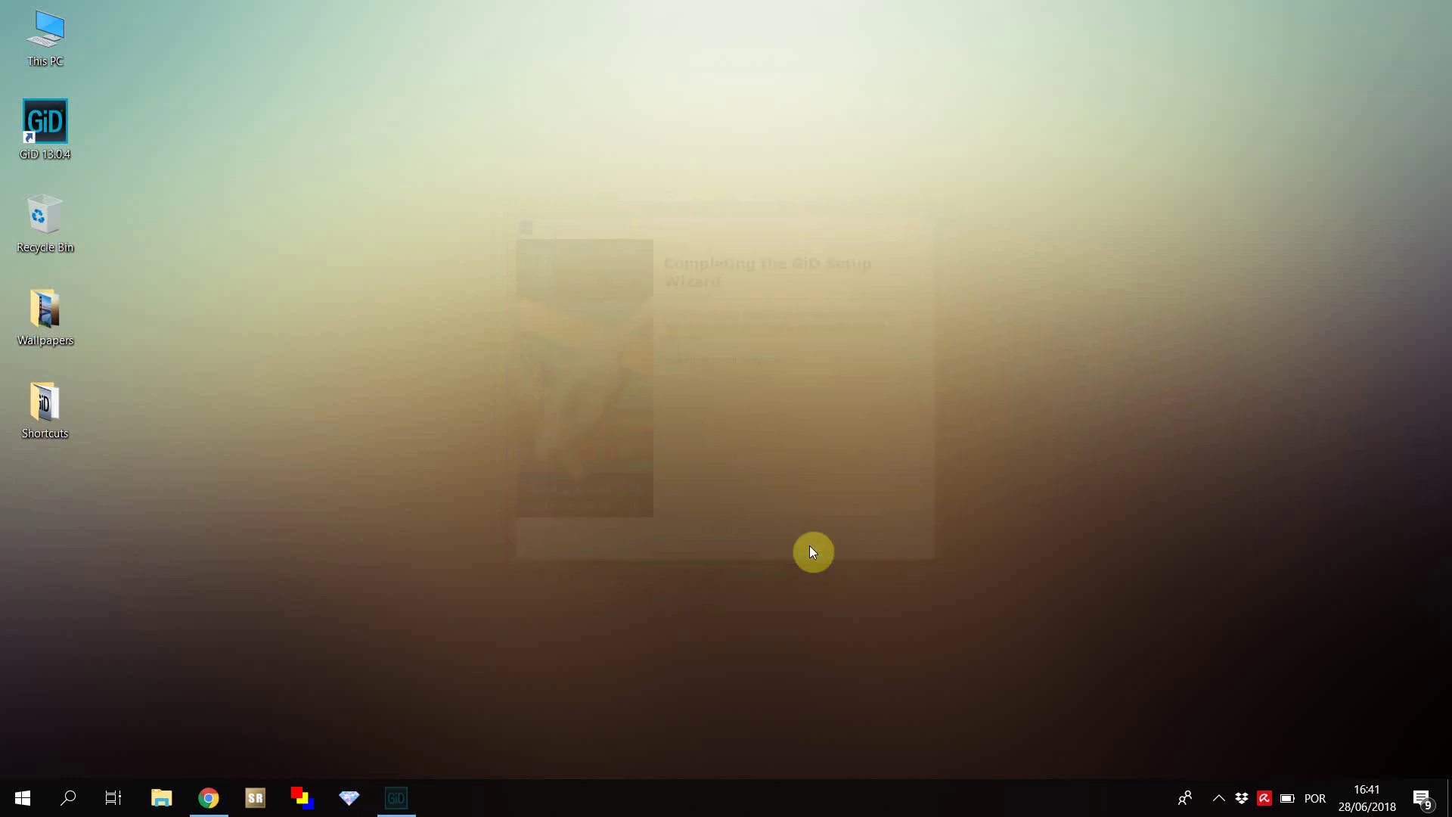
{"action": "left_click", "coordinate": [42, 115]}
{"action": "double_click", "coordinate": [42, 115]}
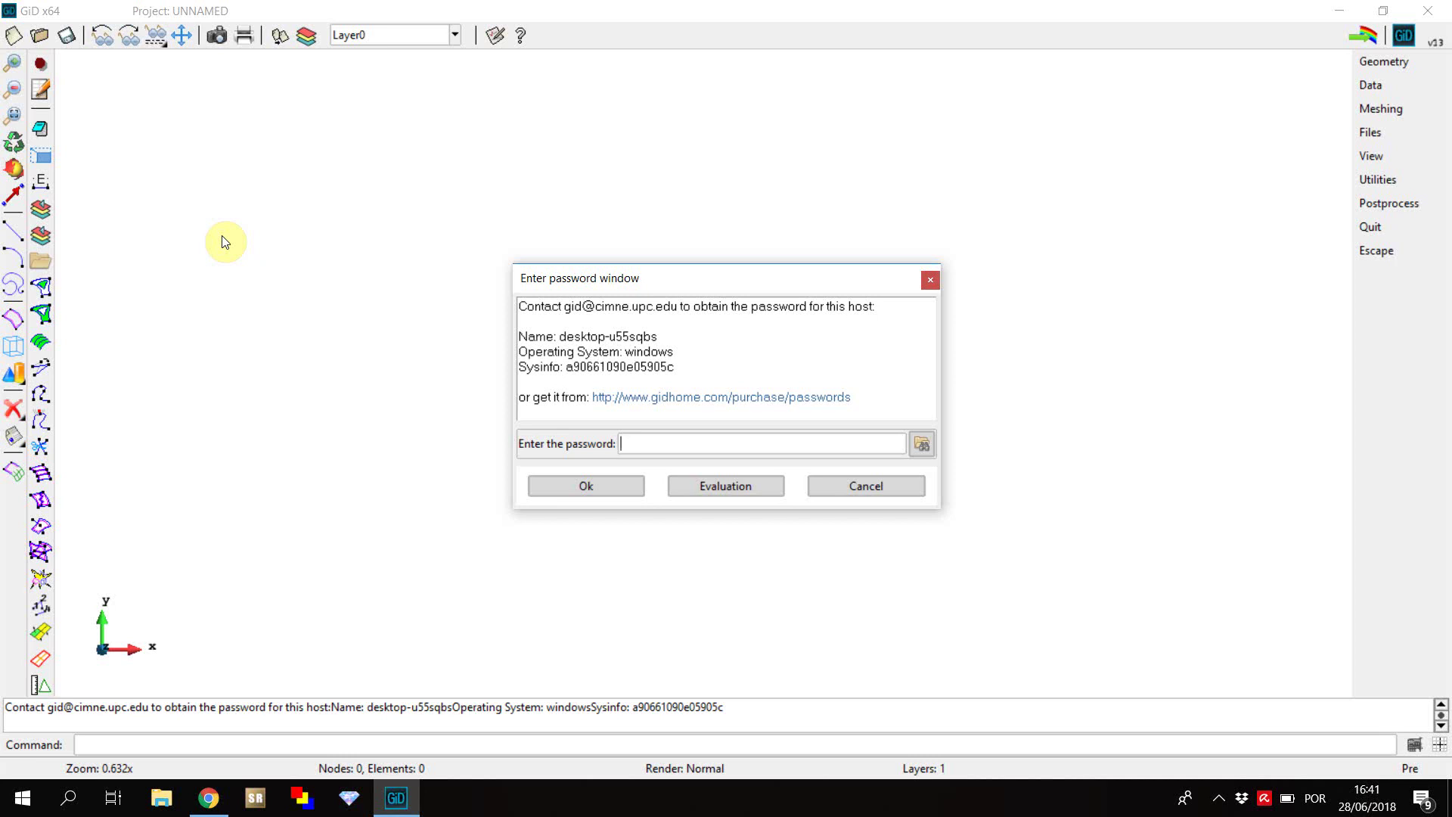
{"action": "left_click", "coordinate": [674, 492]}
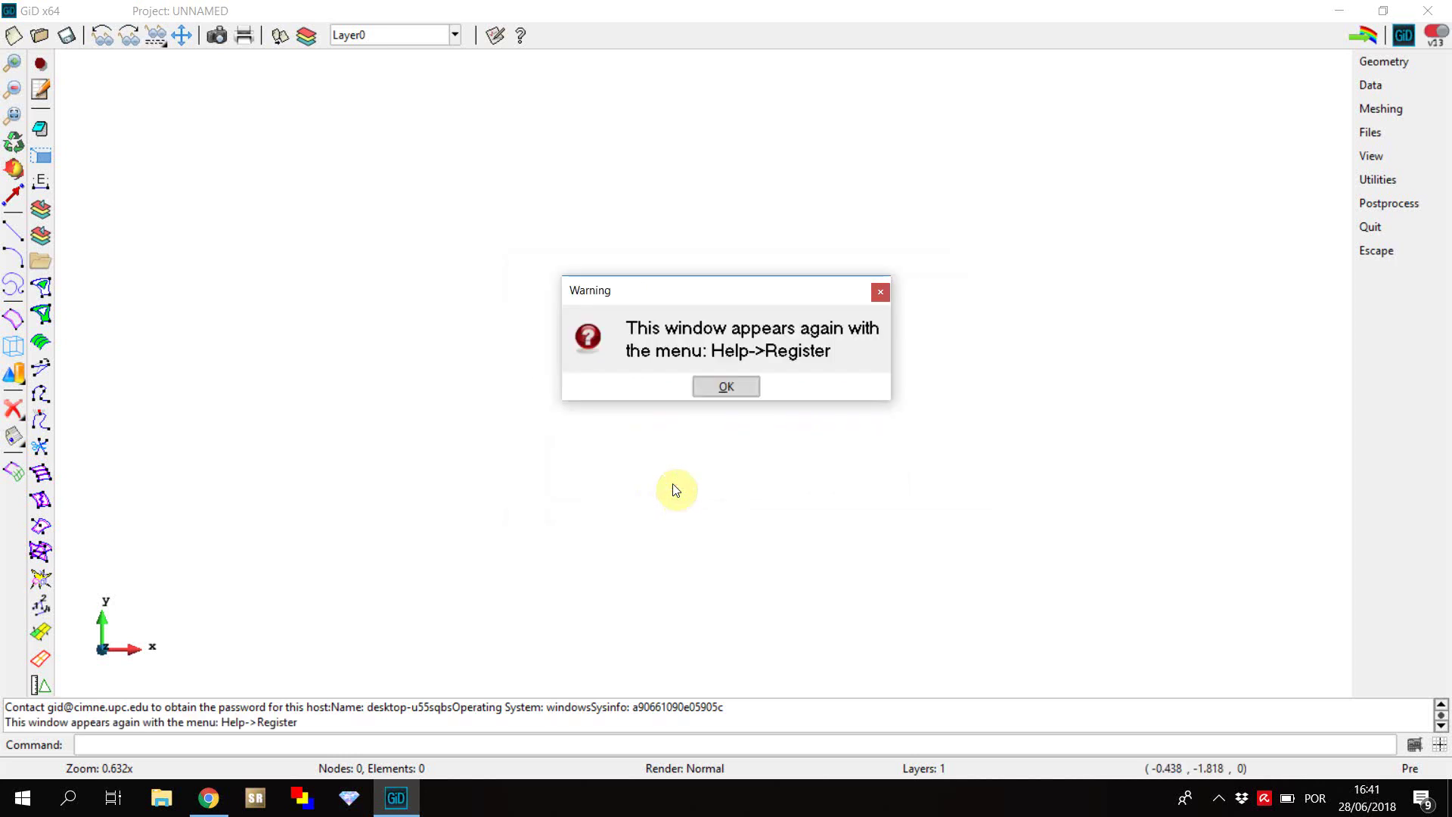
{"action": "left_click", "coordinate": [725, 389]}
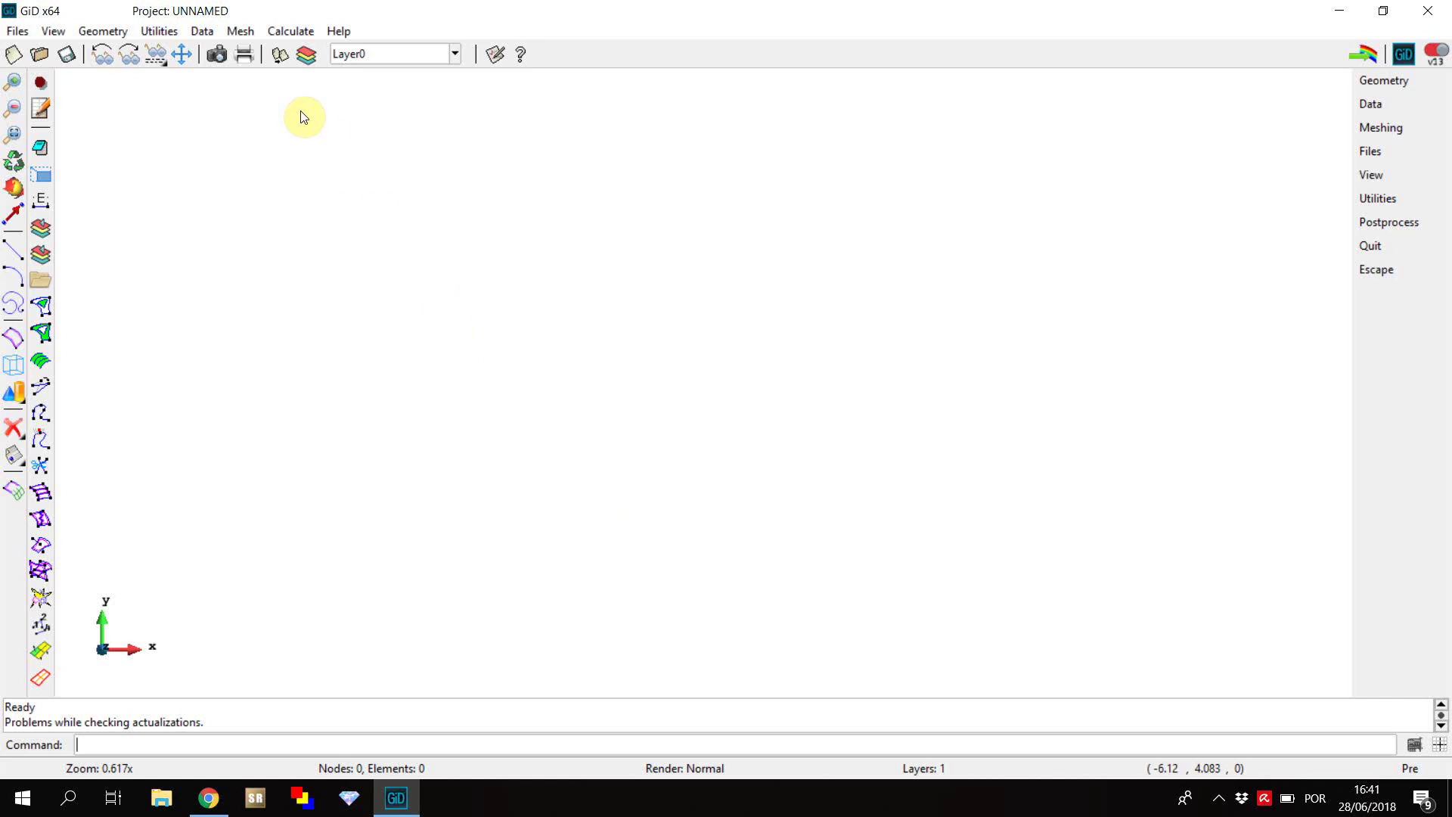
- Check the Data > Problem type list, close it without choosing one, and return to Chrome
{"action": "left_click", "coordinate": [203, 35]}
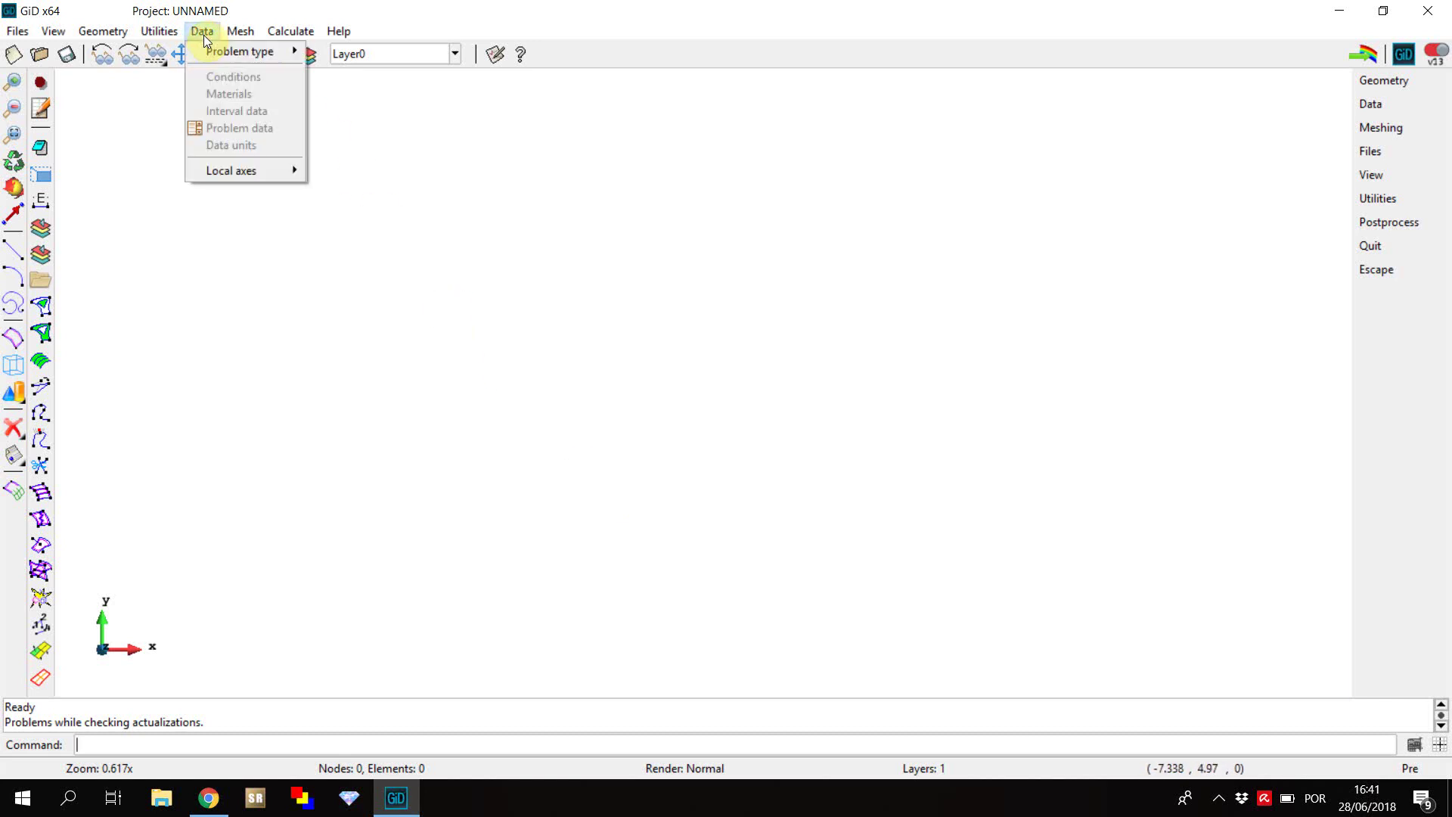
{"action": "mouse_move", "coordinate": [212, 53]}
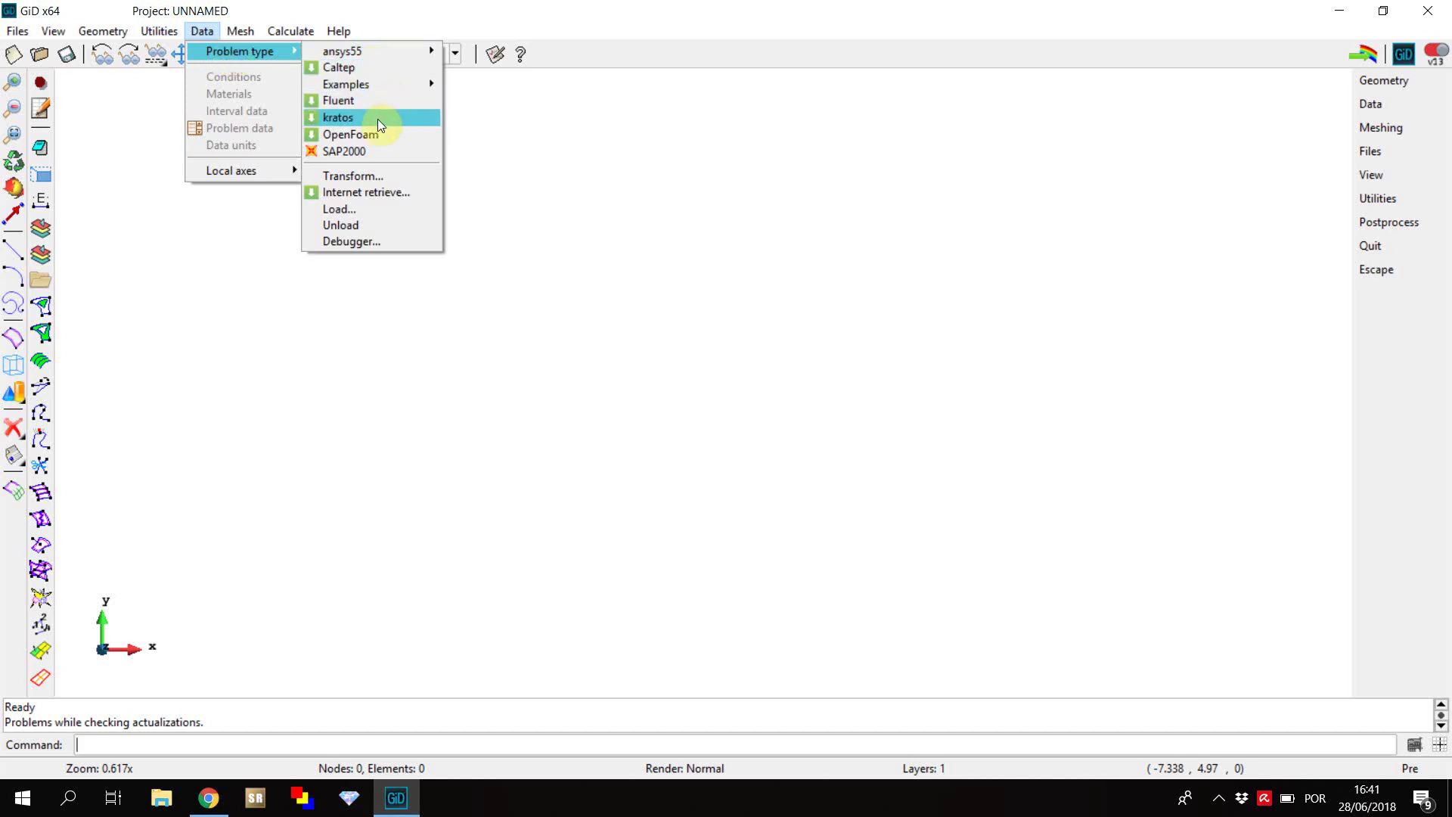
{"action": "left_click", "coordinate": [600, 270]}
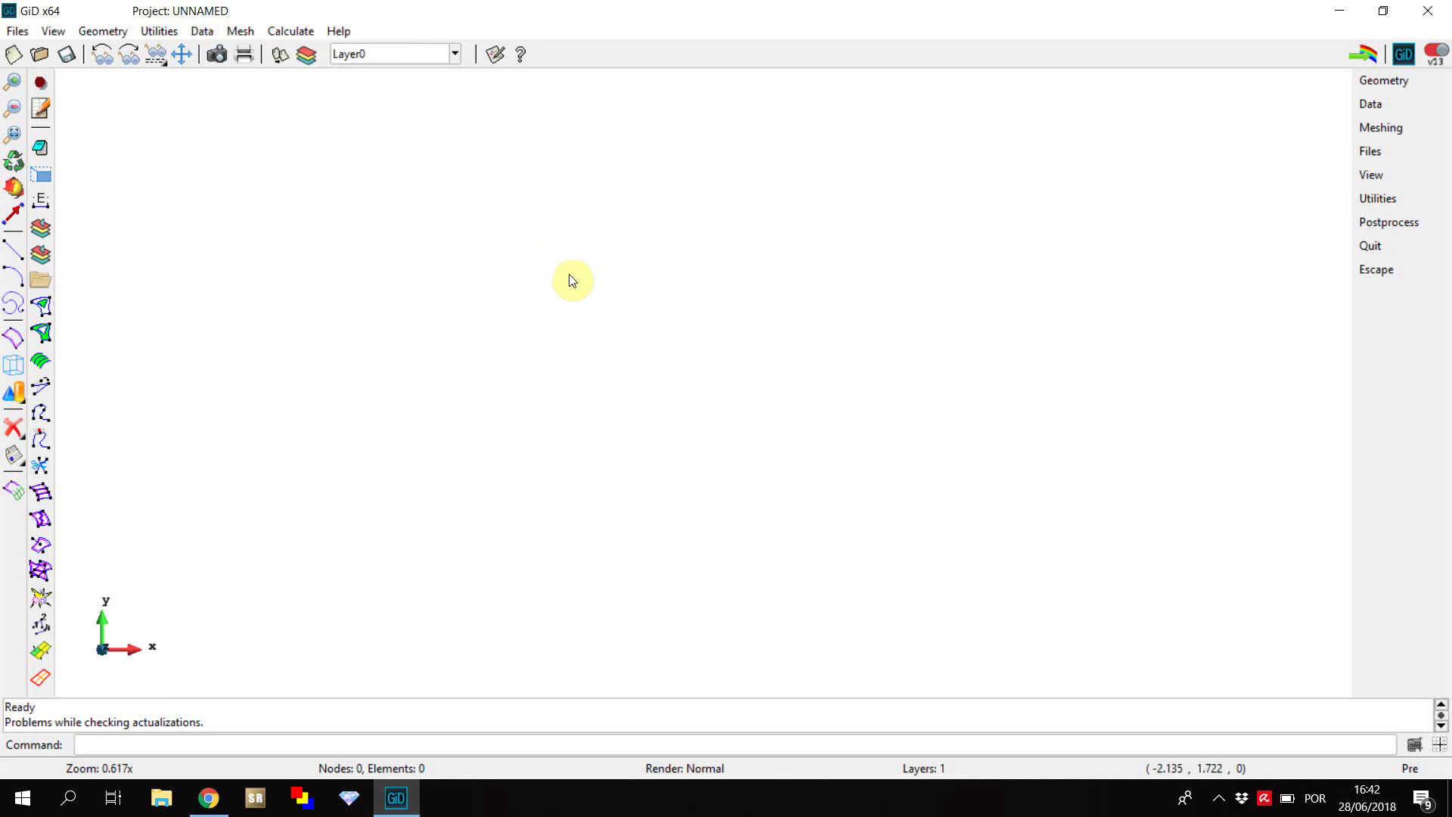
{"action": "left_click", "coordinate": [208, 800]}
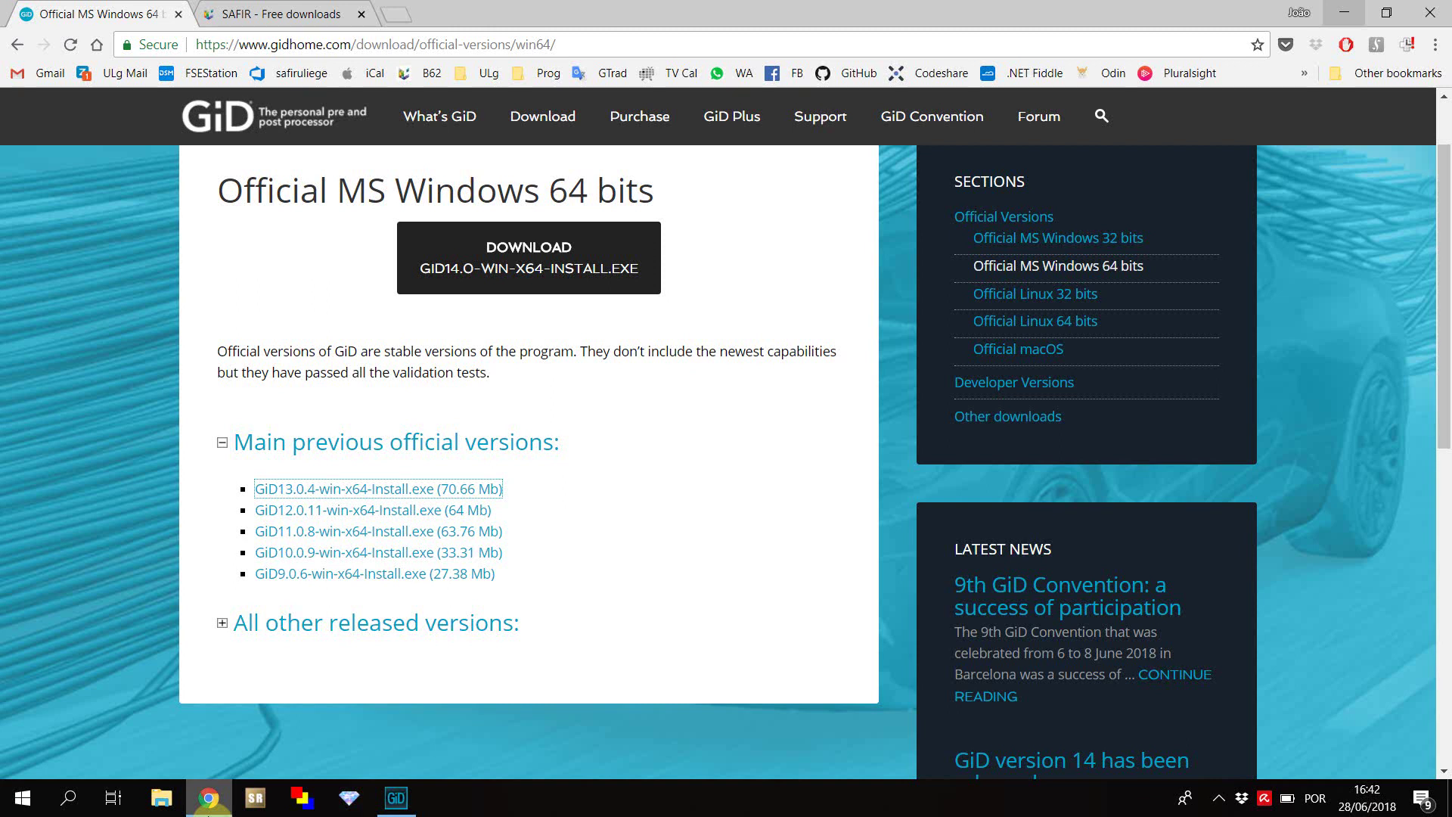
- Download the SAFIR_ProblemTypes archive from the Preprocessors section of the SAFIR free downloads page
{"action": "left_click", "coordinate": [307, 13]}
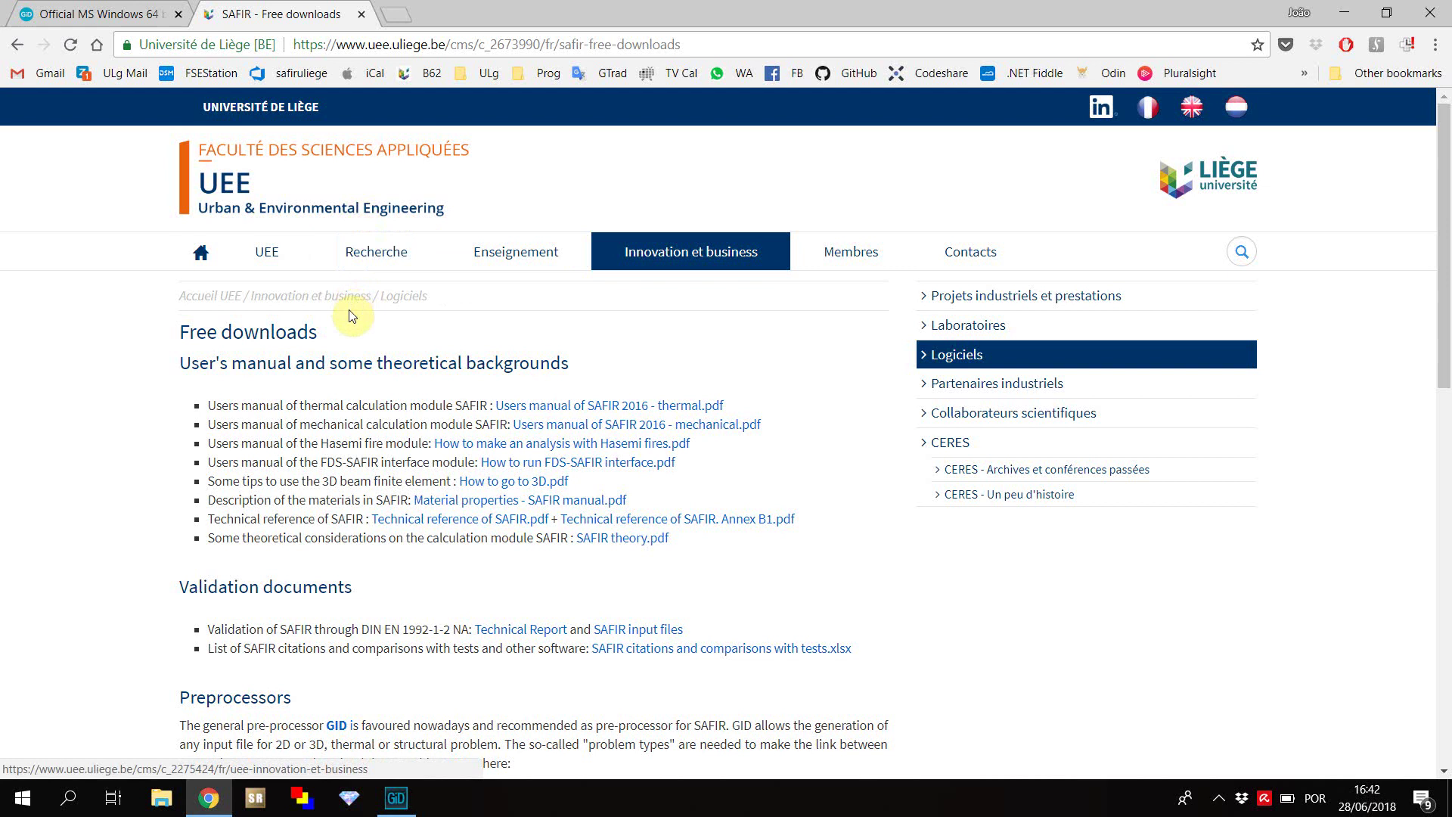
{"action": "scroll", "coordinate": [352, 321], "scroll_direction": "down", "scroll_amount": 2}
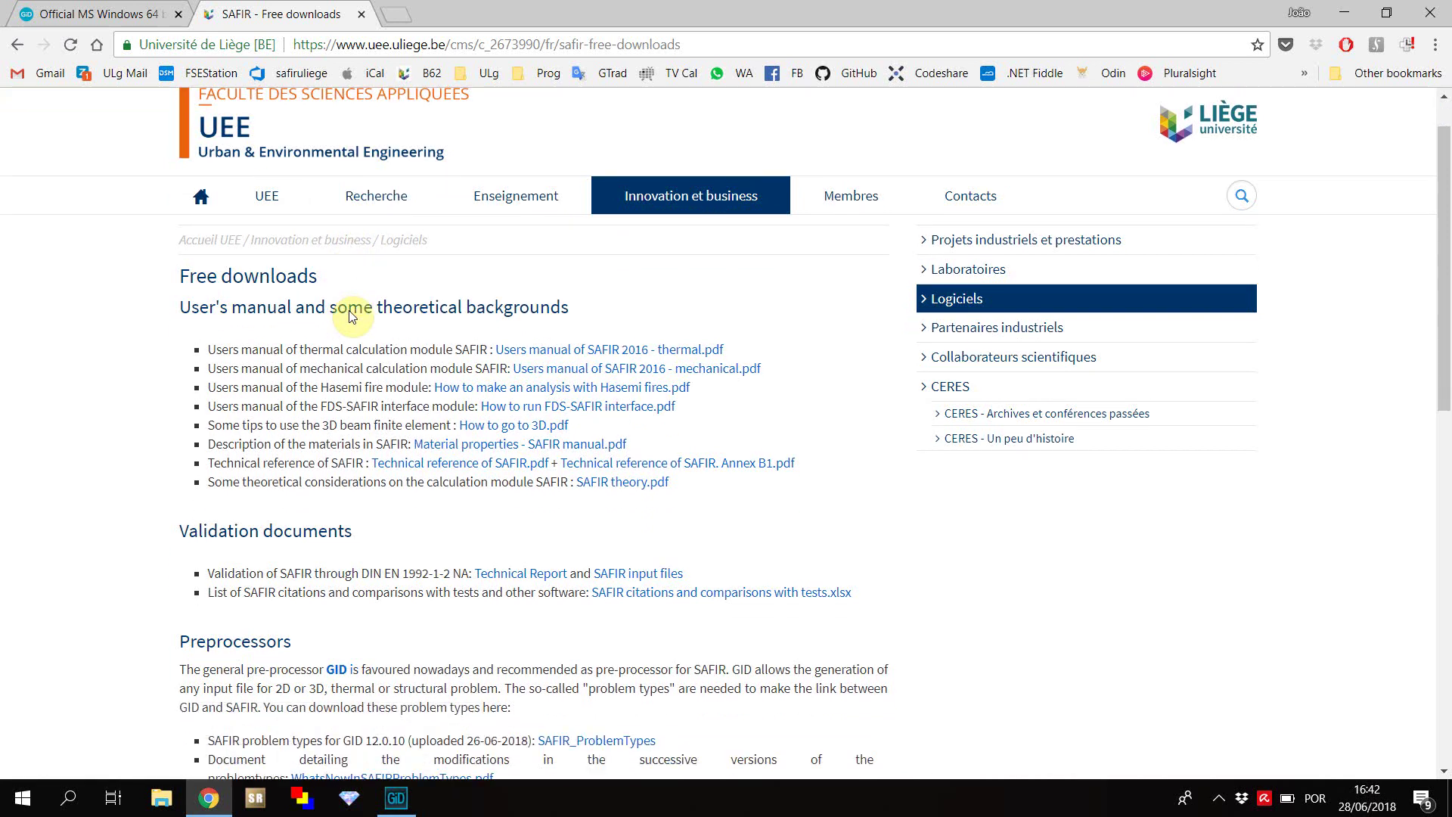
{"action": "scroll", "coordinate": [353, 333], "scroll_direction": "down", "scroll_amount": 2}
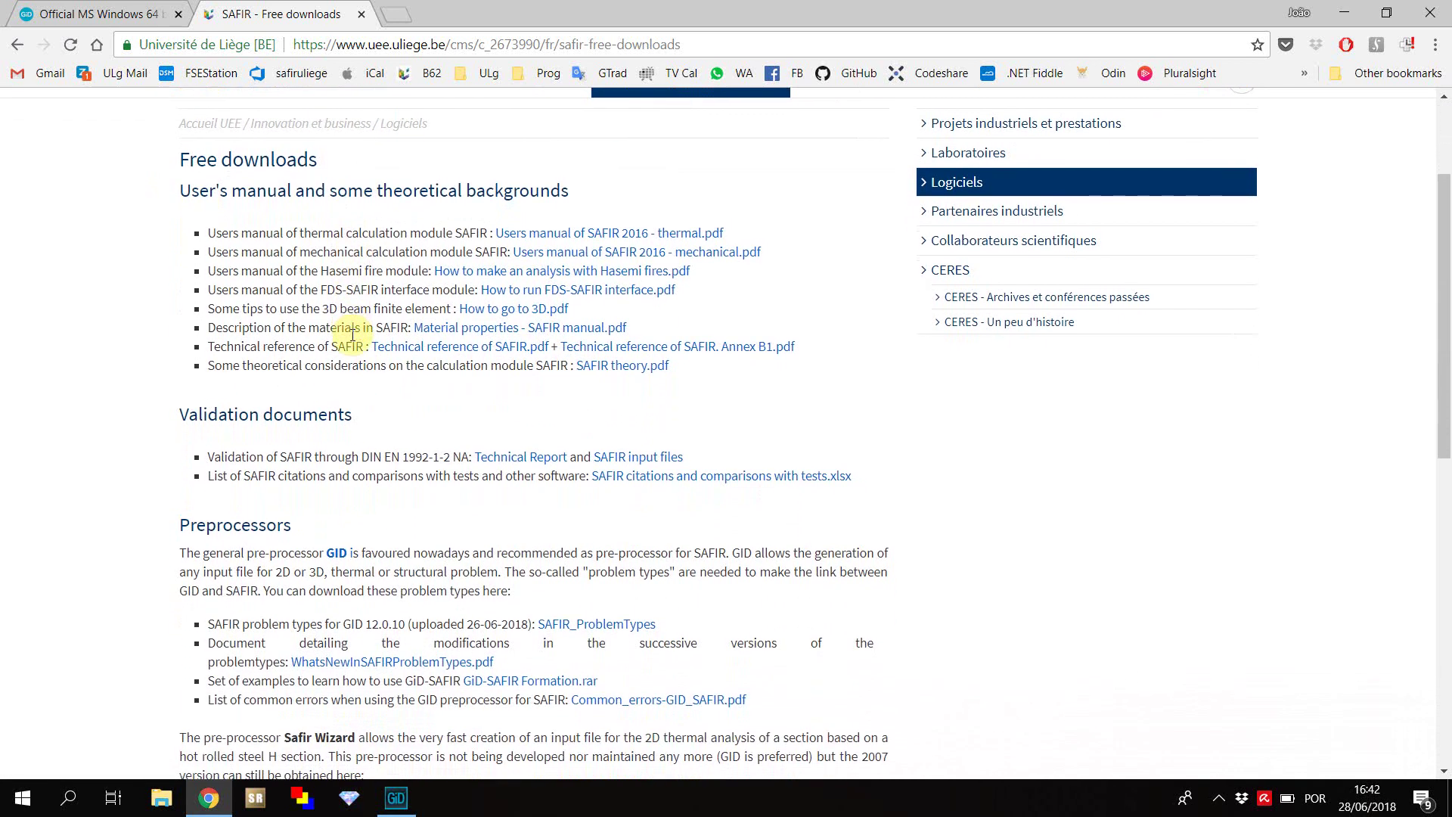
{"action": "scroll", "coordinate": [353, 335], "scroll_direction": "down", "scroll_amount": 2}
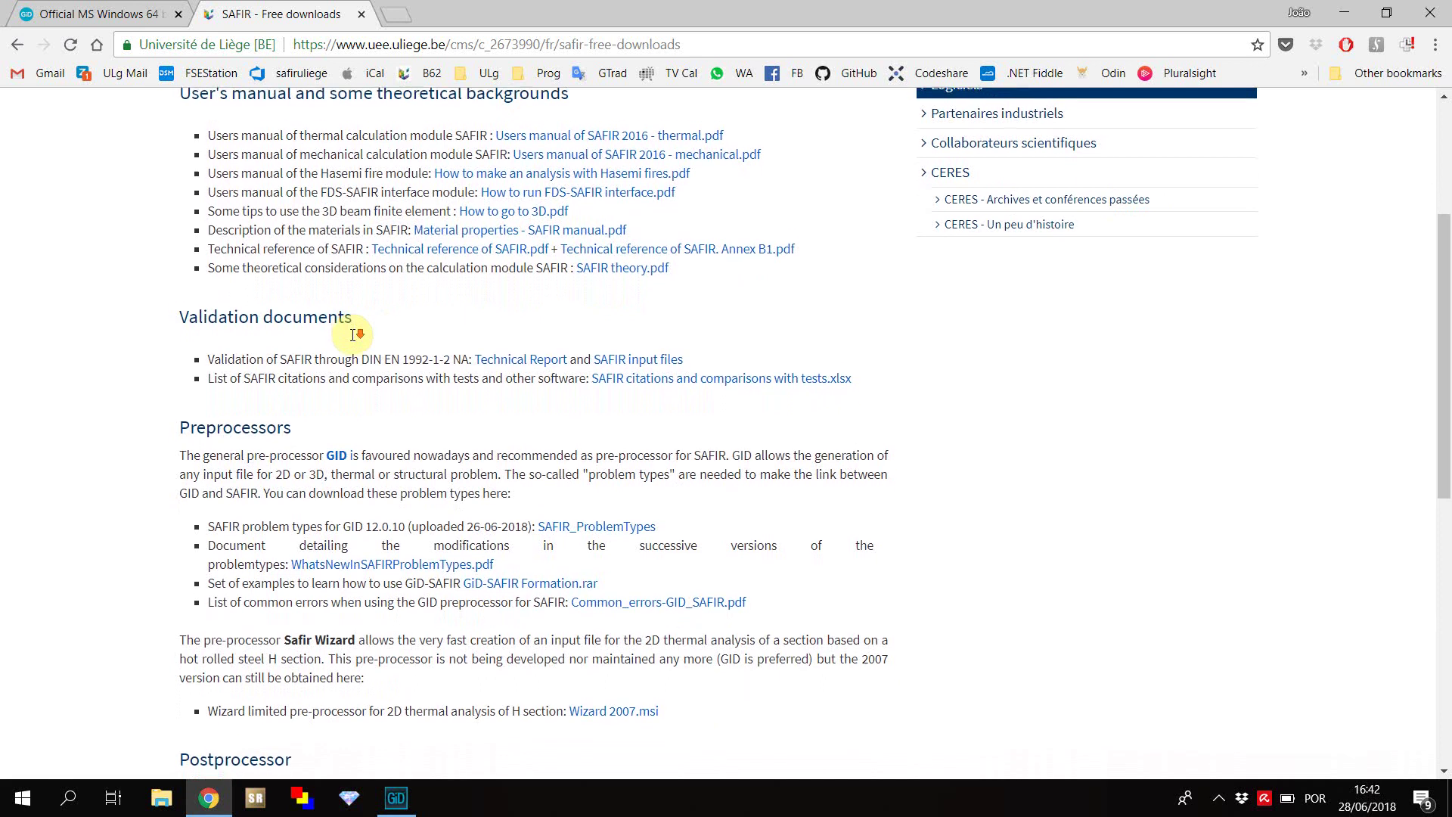
{"action": "scroll", "coordinate": [352, 333], "scroll_direction": "down", "scroll_amount": 1}
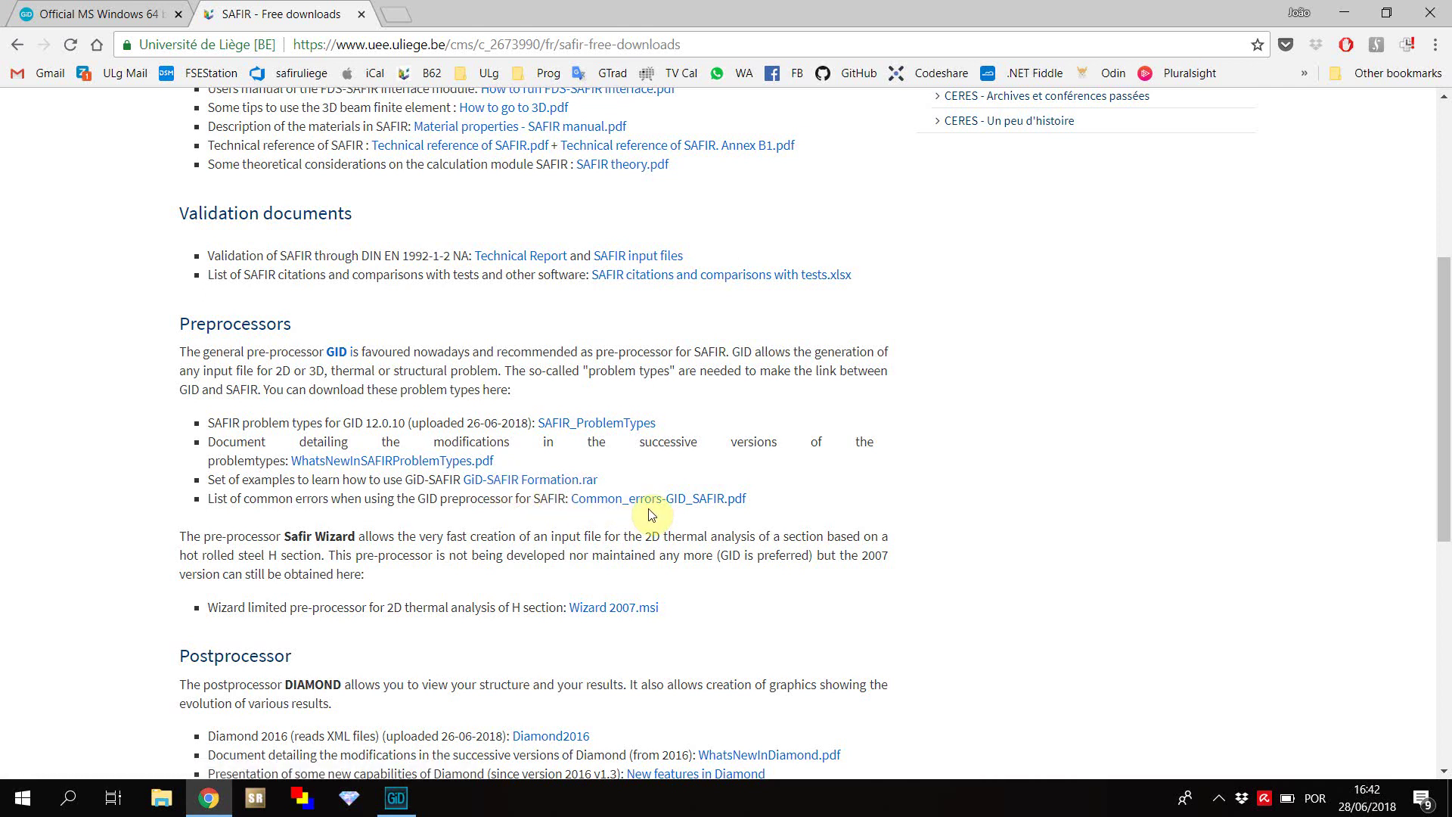
{"action": "left_click", "coordinate": [595, 428]}
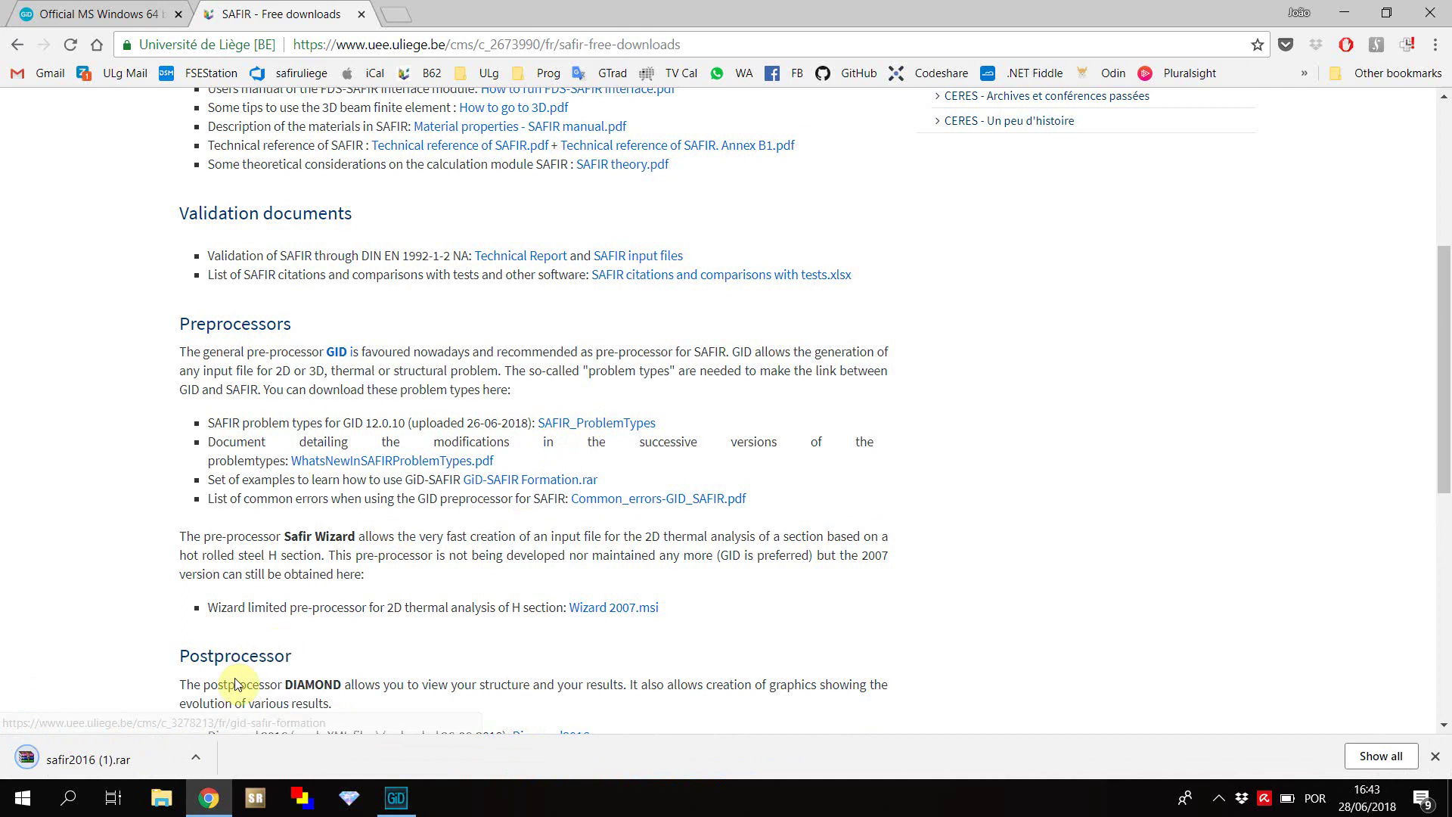
- Extract safir2016 (1).rar in Downloads and cut the extracted SAFIR folder
{"action": "left_click", "coordinate": [195, 757]}
{"action": "left_click", "coordinate": [255, 694]}
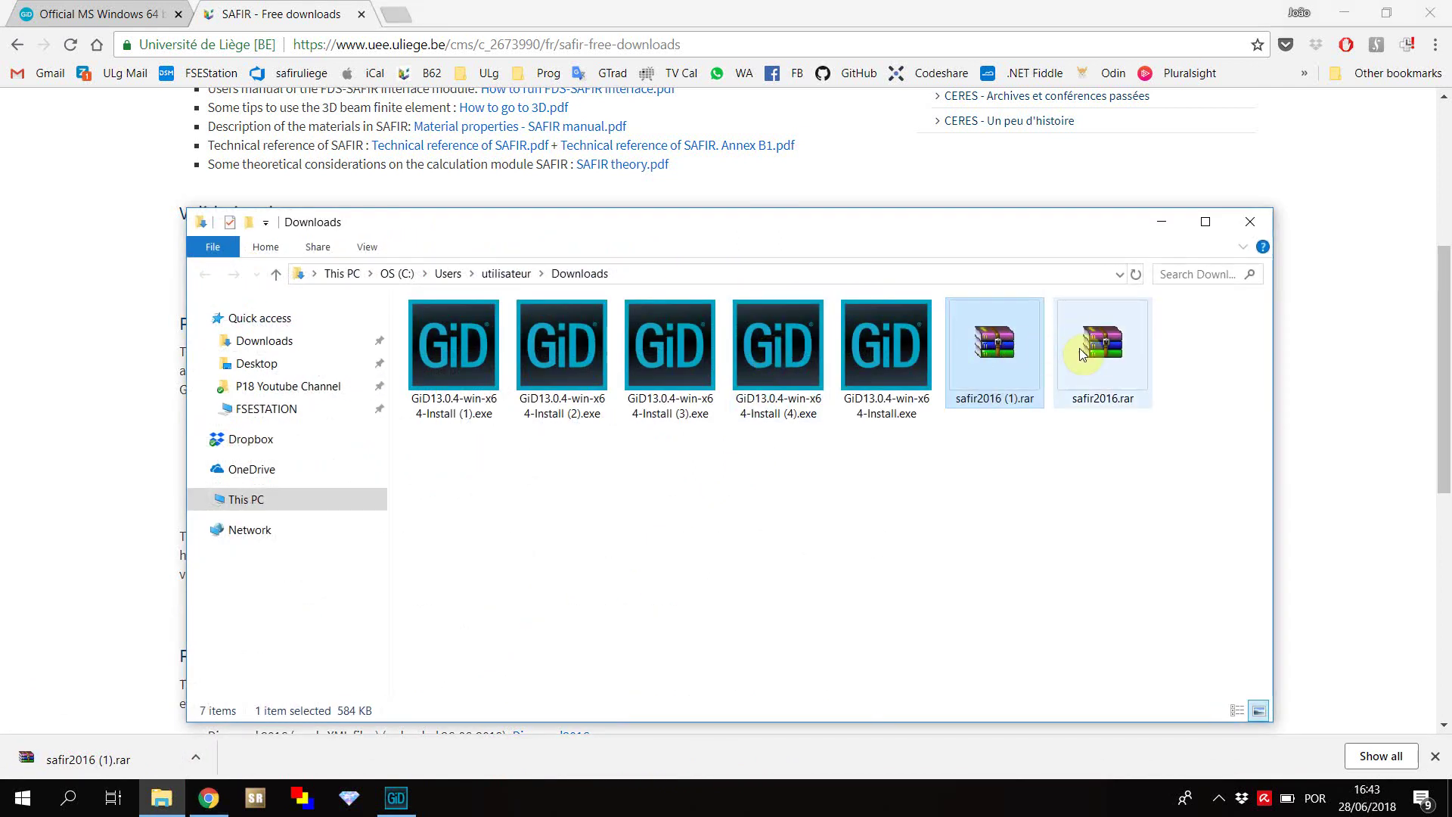
{"action": "right_click", "coordinate": [971, 342]}
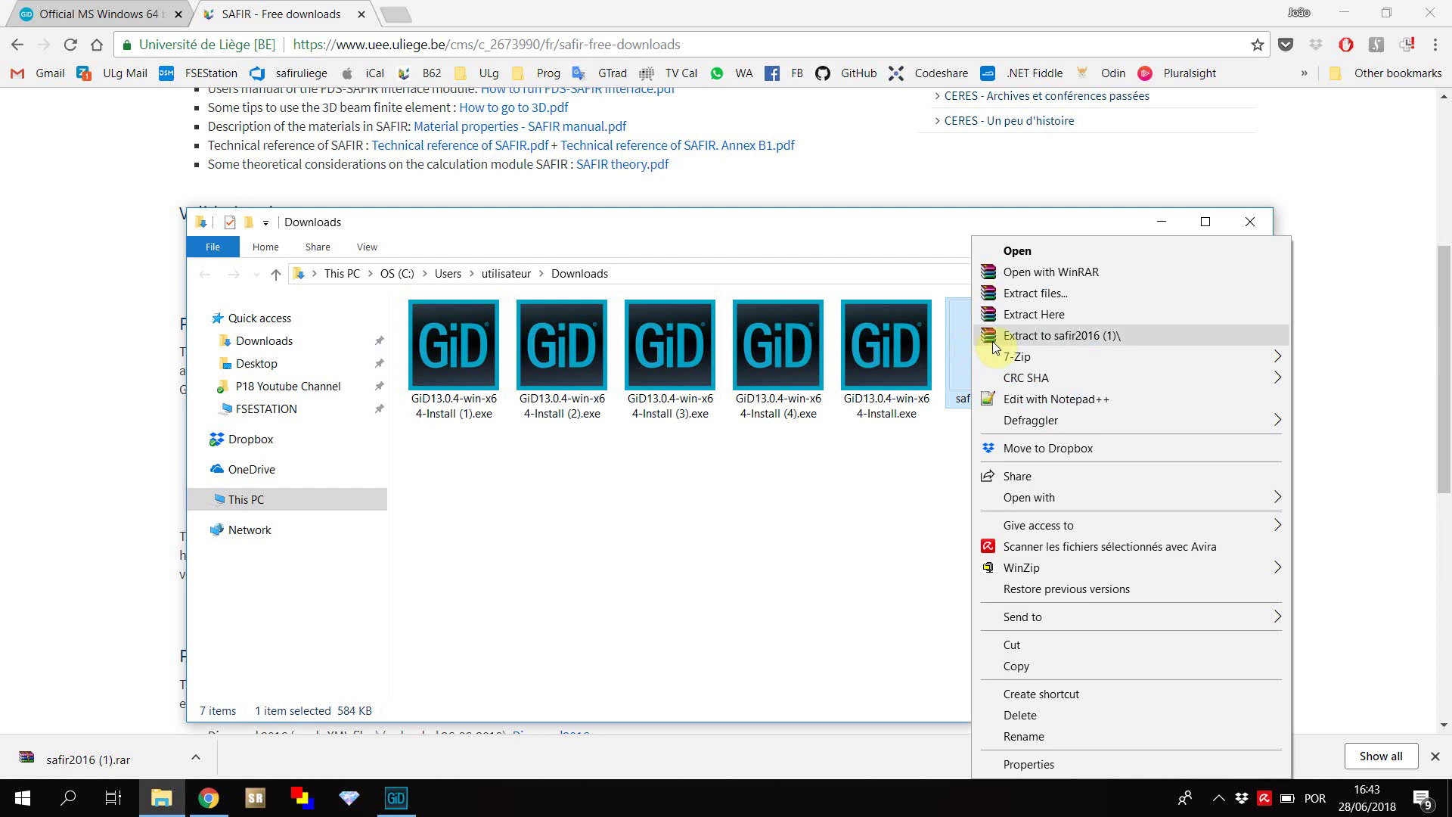
{"action": "left_click", "coordinate": [1034, 314]}
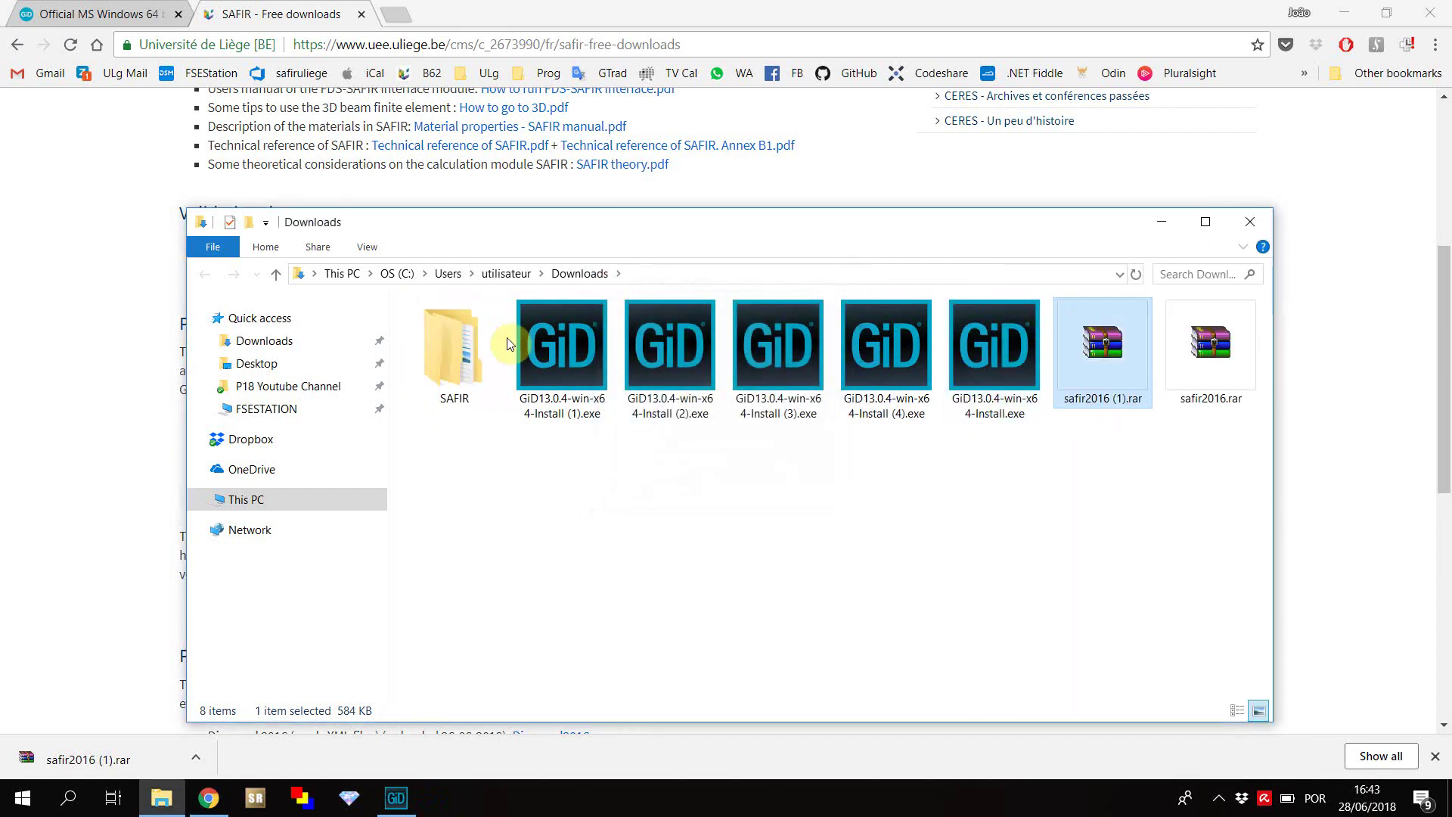
{"action": "left_click", "coordinate": [457, 343]}
{"action": "right_click", "coordinate": [461, 343]}
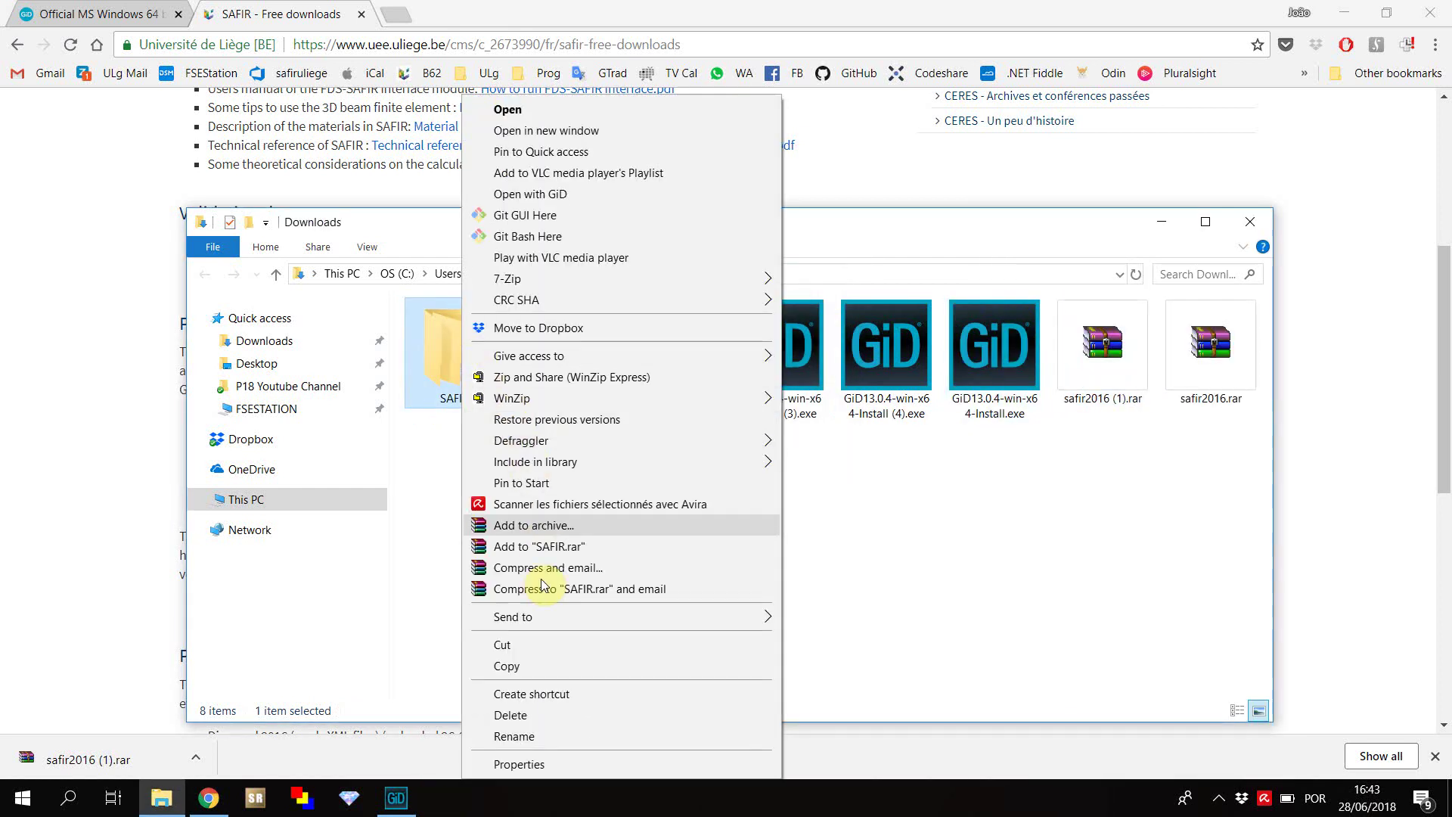
{"action": "left_click", "coordinate": [541, 645]}
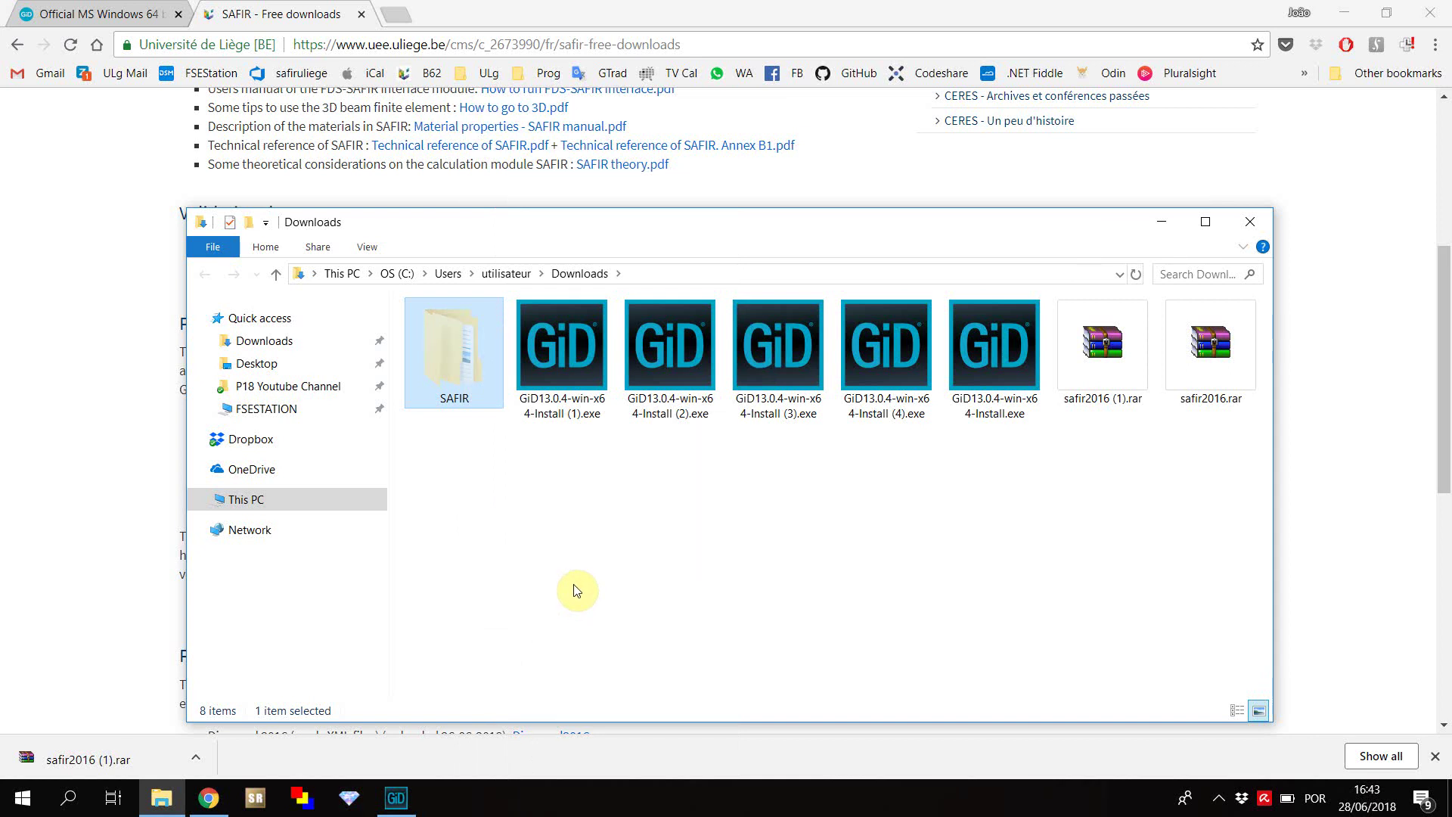
- Browse to the C:\Program Files\GiD\GiD 13.0.4 folder
{"action": "left_click", "coordinate": [255, 497]}
{"action": "left_click", "coordinate": [466, 528]}
{"action": "double_click", "coordinate": [516, 542]}
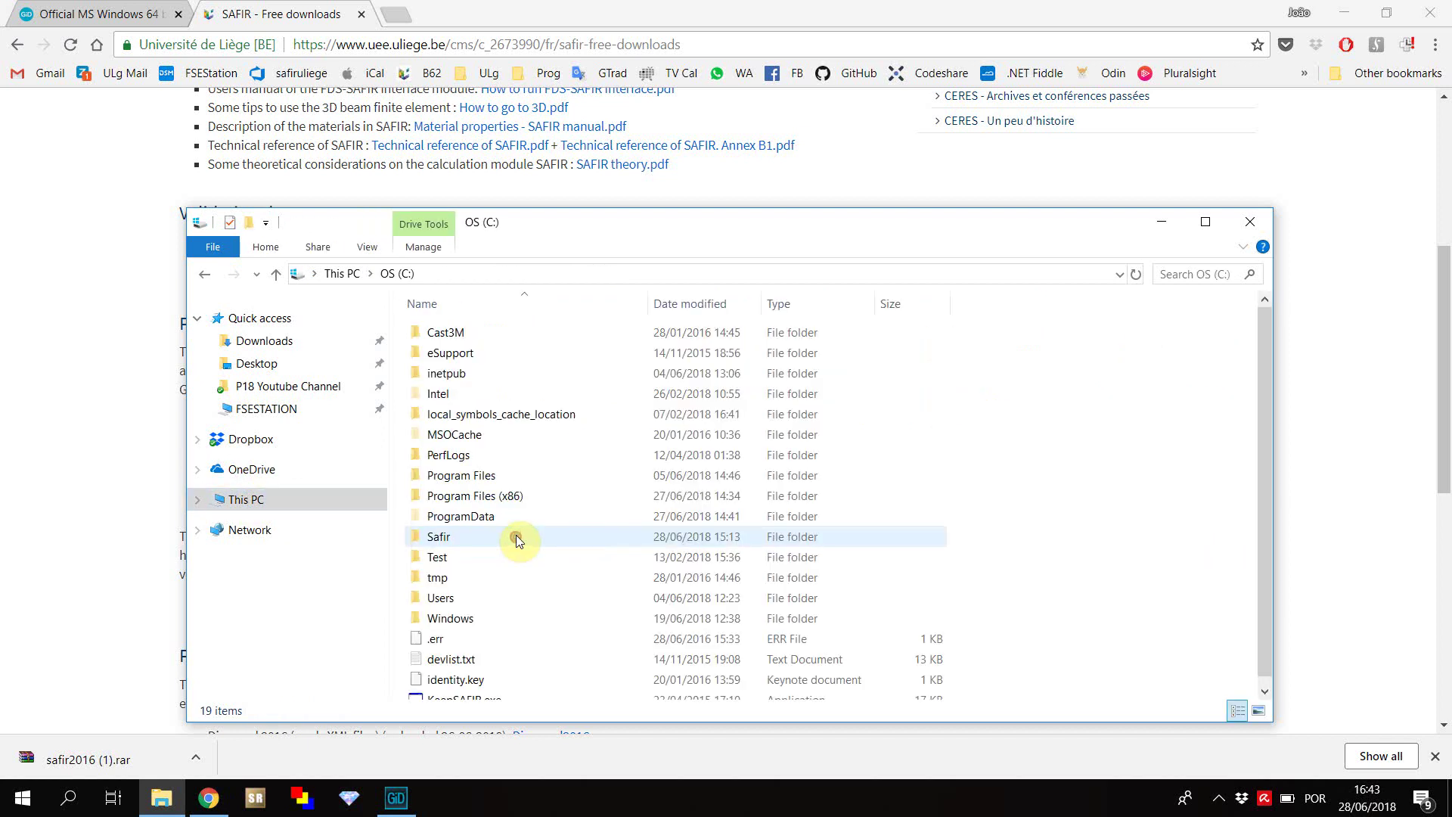
{"action": "left_click", "coordinate": [484, 475]}
{"action": "double_click", "coordinate": [484, 475]}
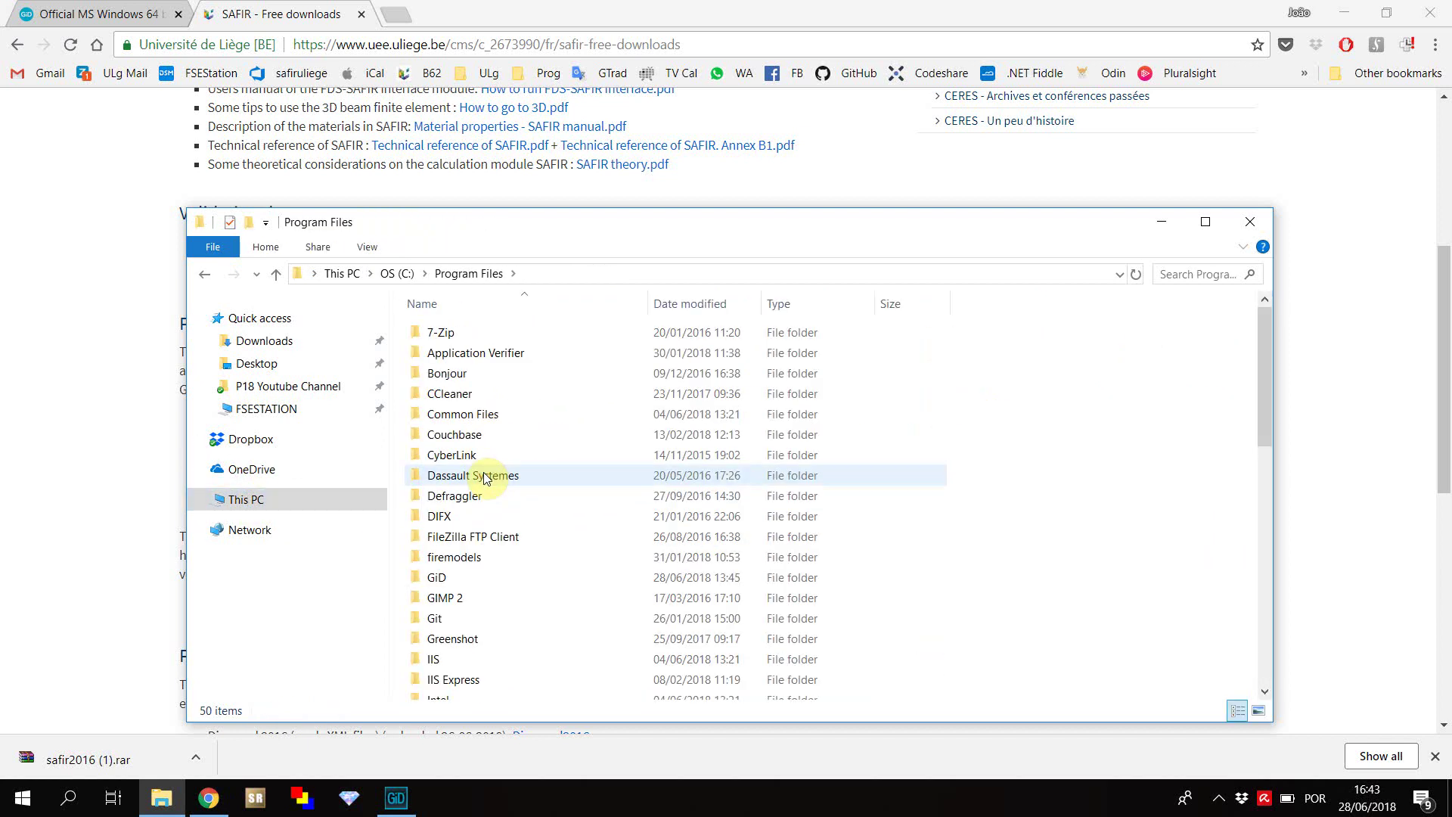
{"action": "double_click", "coordinate": [447, 580]}
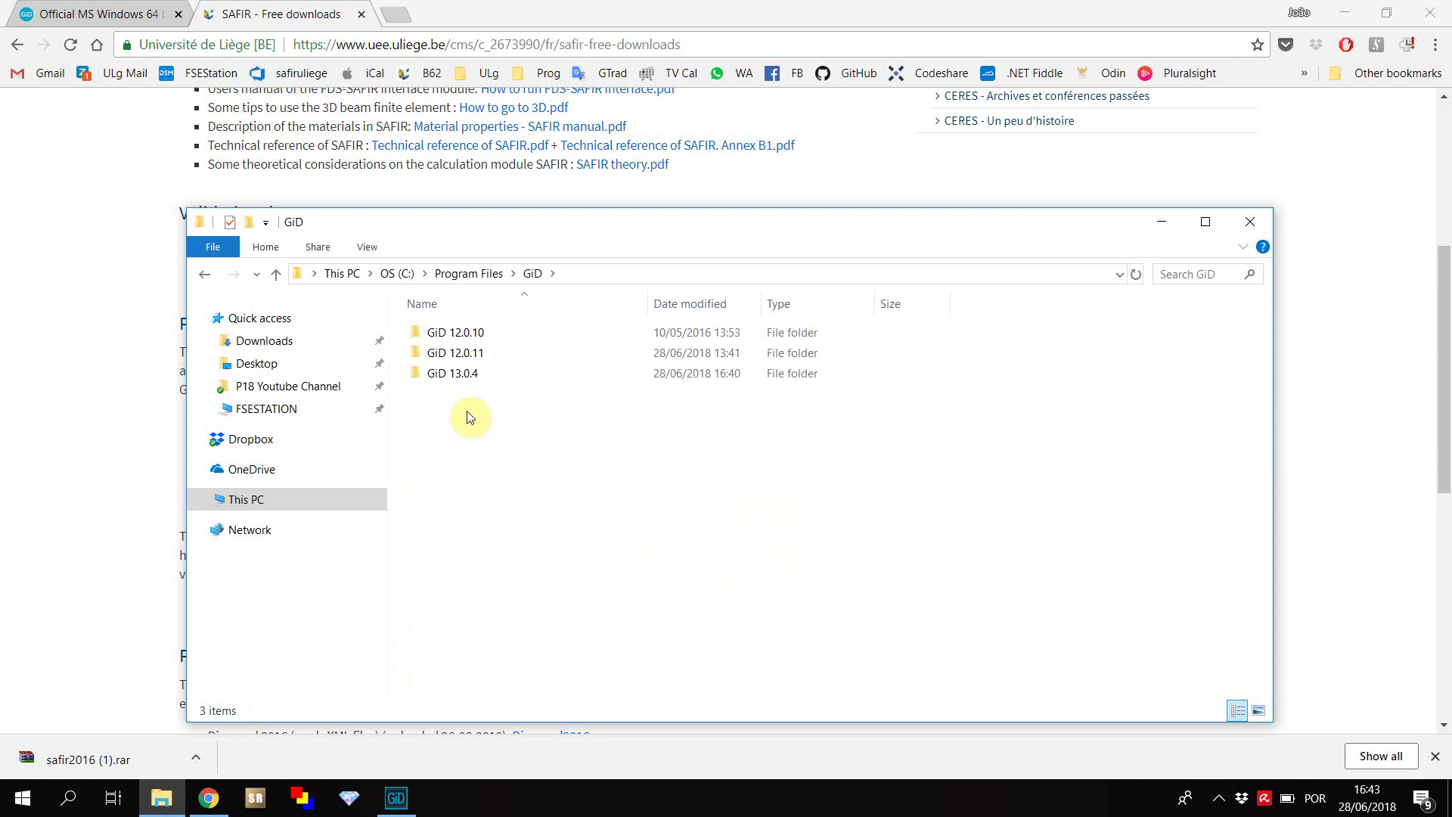
{"action": "double_click", "coordinate": [466, 374]}
{"action": "left_click", "coordinate": [466, 374]}
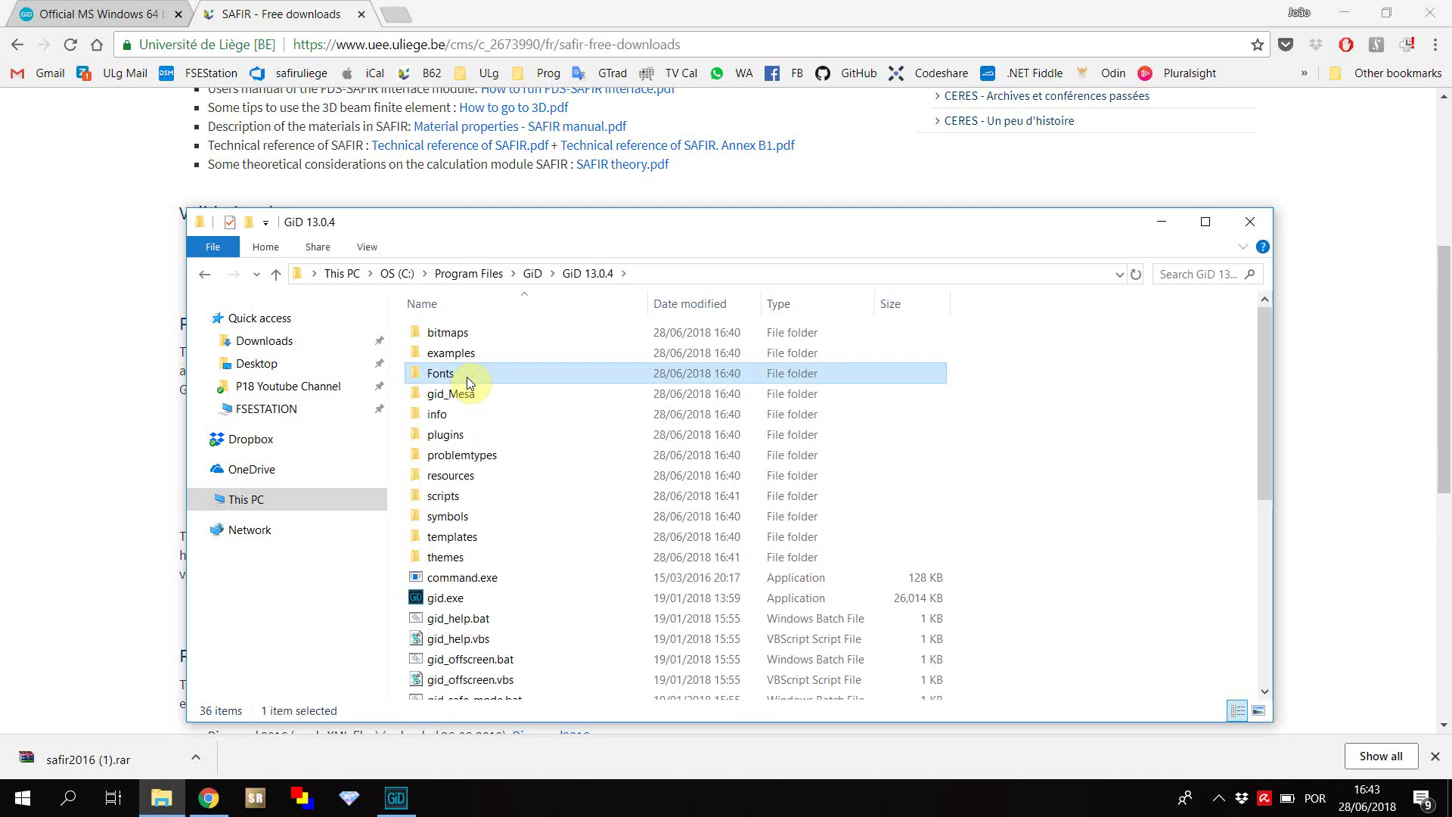
- Paste the SAFIR folder into the problemtypes folder, granting administrator permission
{"action": "left_click", "coordinate": [487, 456]}
{"action": "double_click", "coordinate": [487, 455]}
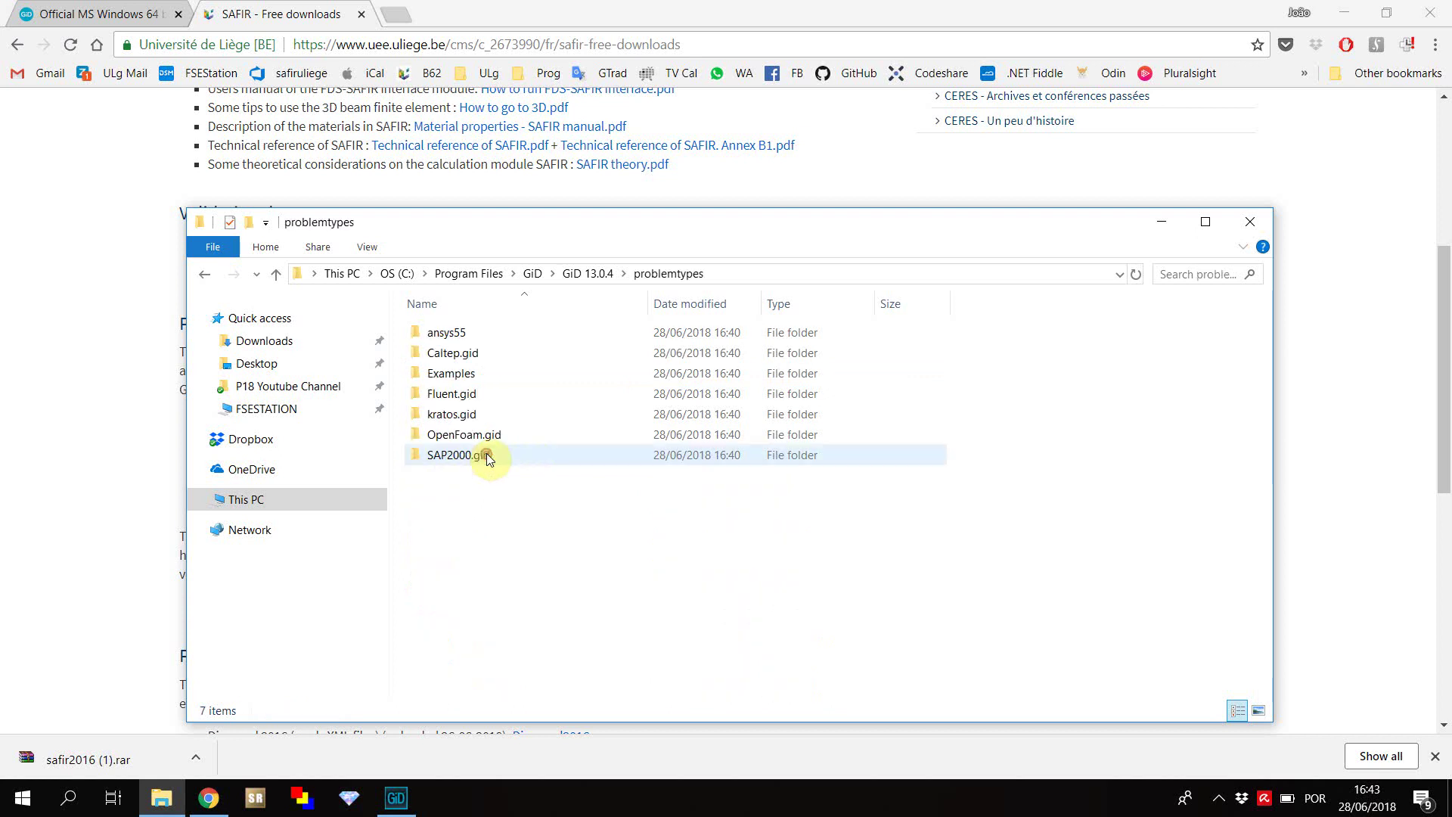
{"action": "right_click", "coordinate": [493, 504]}
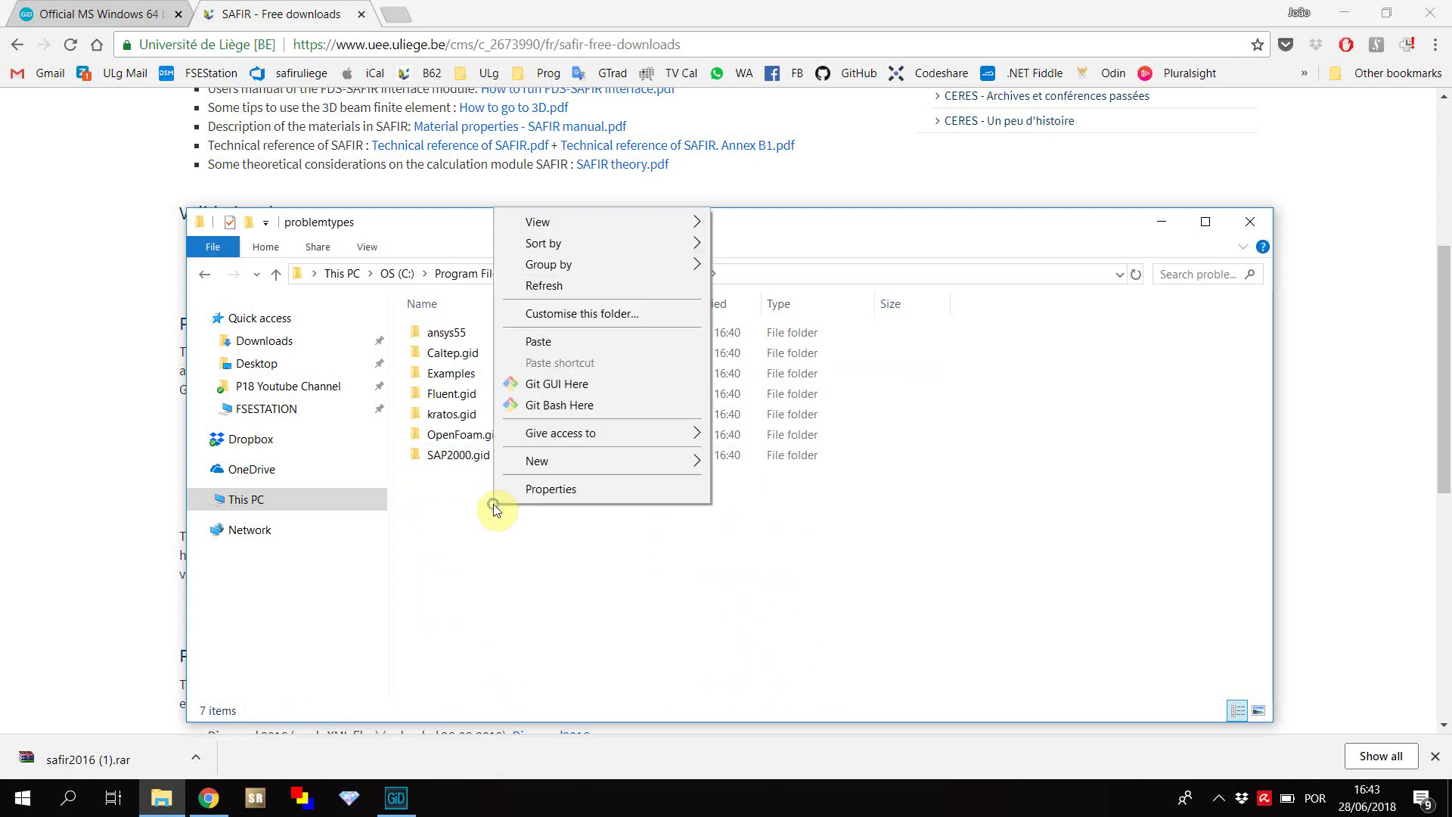
{"action": "left_click", "coordinate": [563, 342]}
{"action": "left_click", "coordinate": [689, 313]}
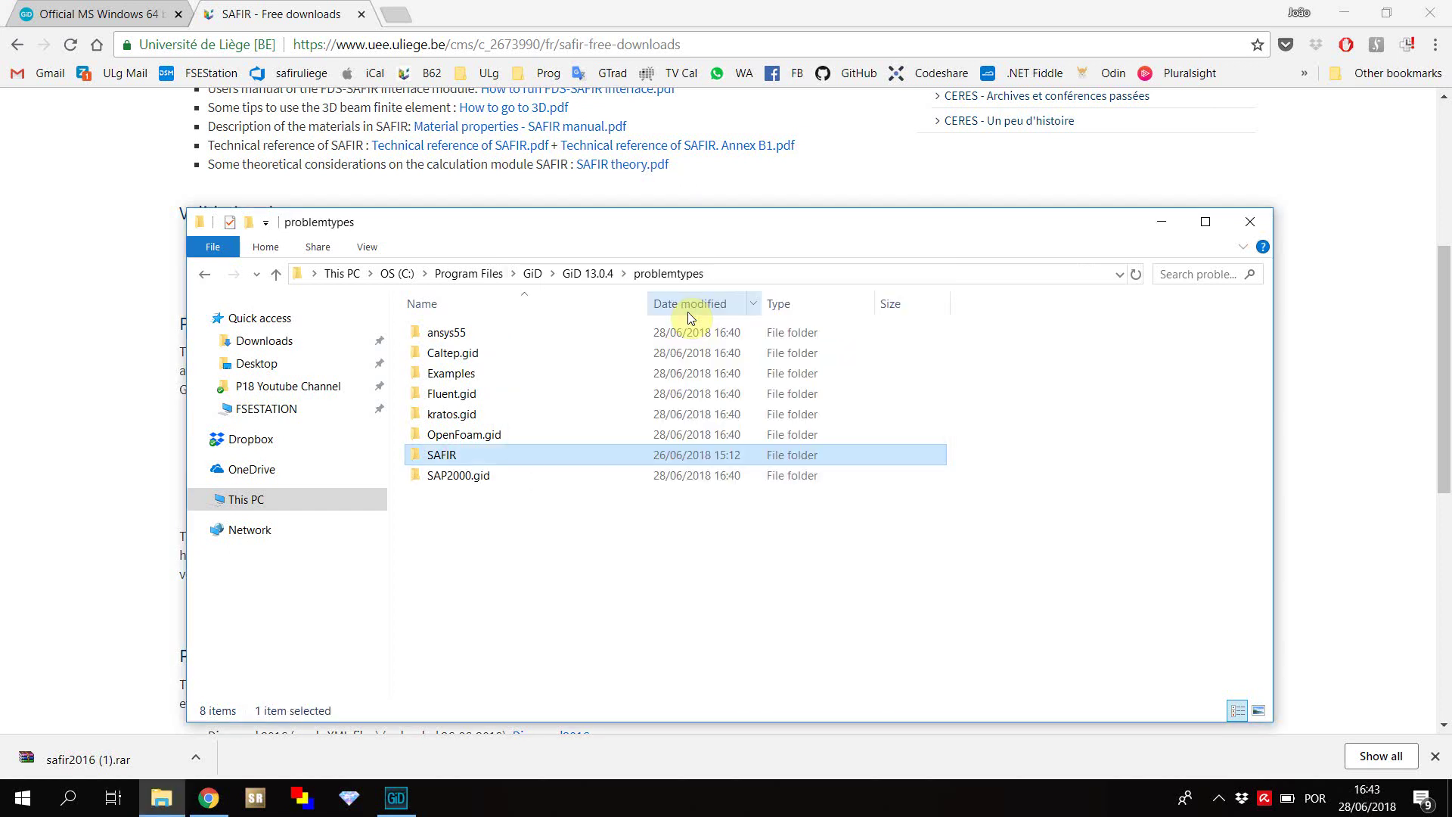
- Close GiD, minimize Chrome, and relaunch GiD 13.0.4 from the desktop shortcut
{"action": "left_click", "coordinate": [402, 811]}
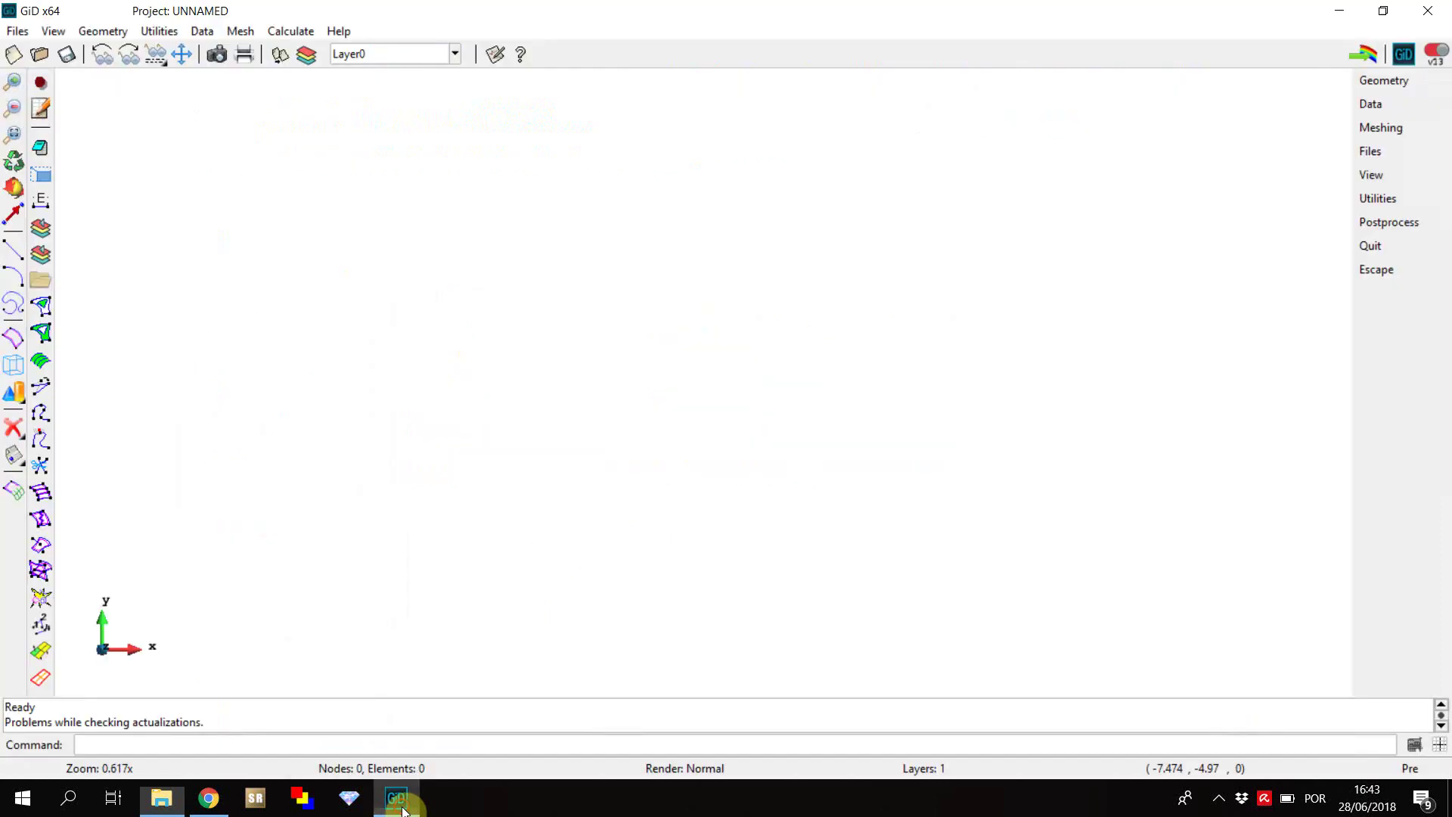
{"action": "left_click", "coordinate": [1436, 11]}
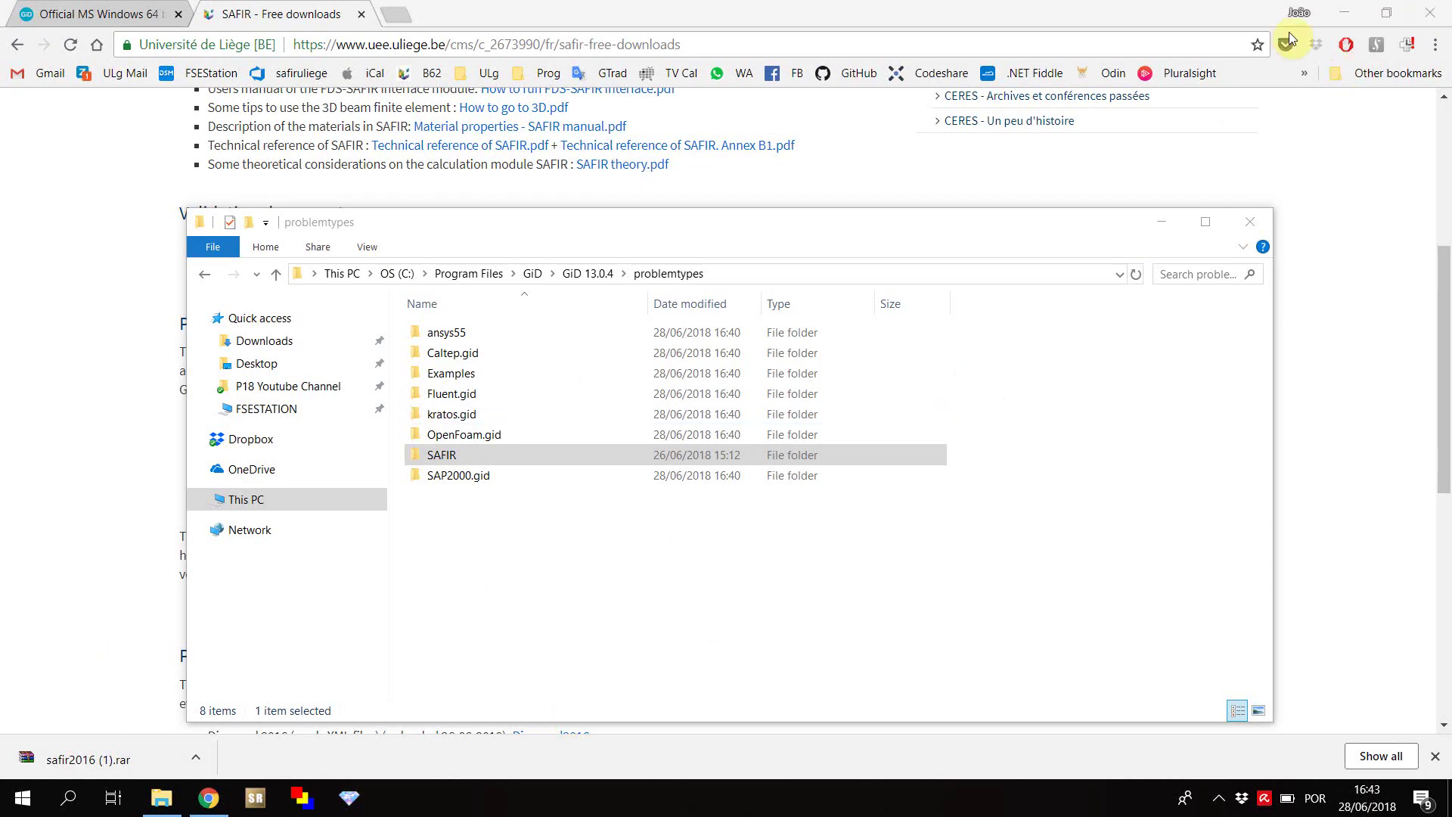
{"action": "left_click", "coordinate": [1348, 12]}
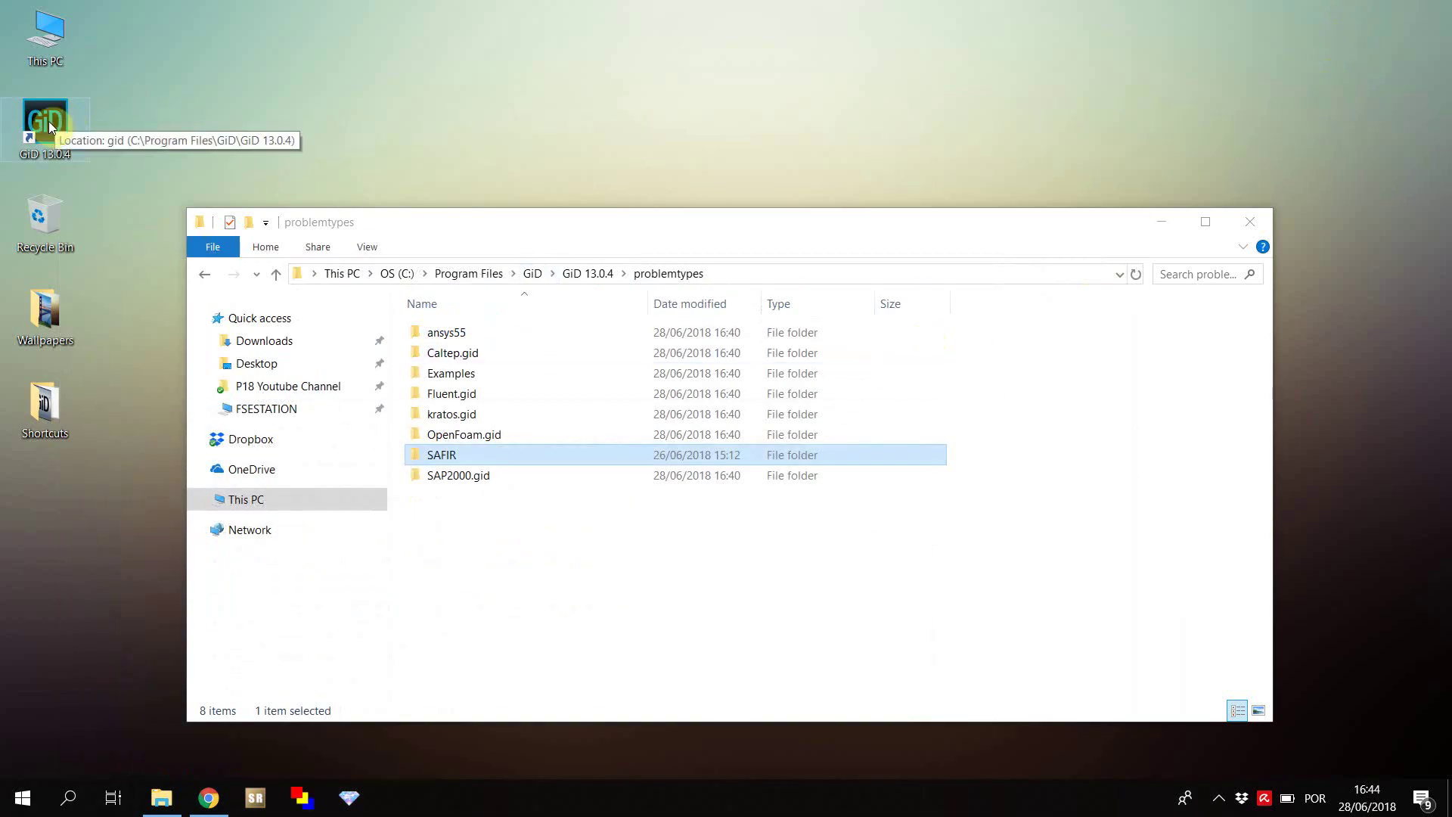
{"action": "double_click", "coordinate": [48, 121]}
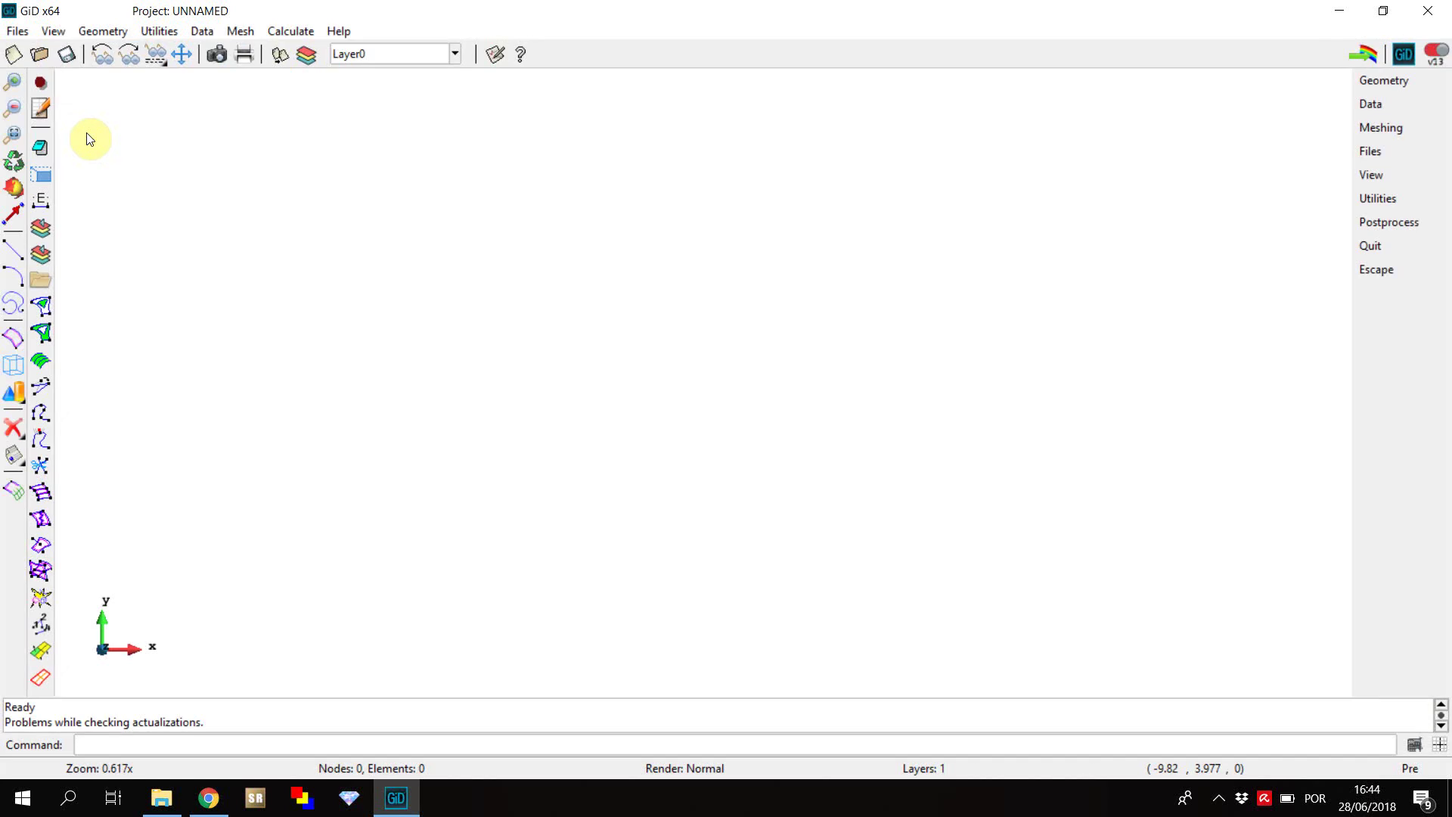
{"action": "left_click", "coordinate": [208, 31]}
{"action": "mouse_move", "coordinate": [224, 52]}
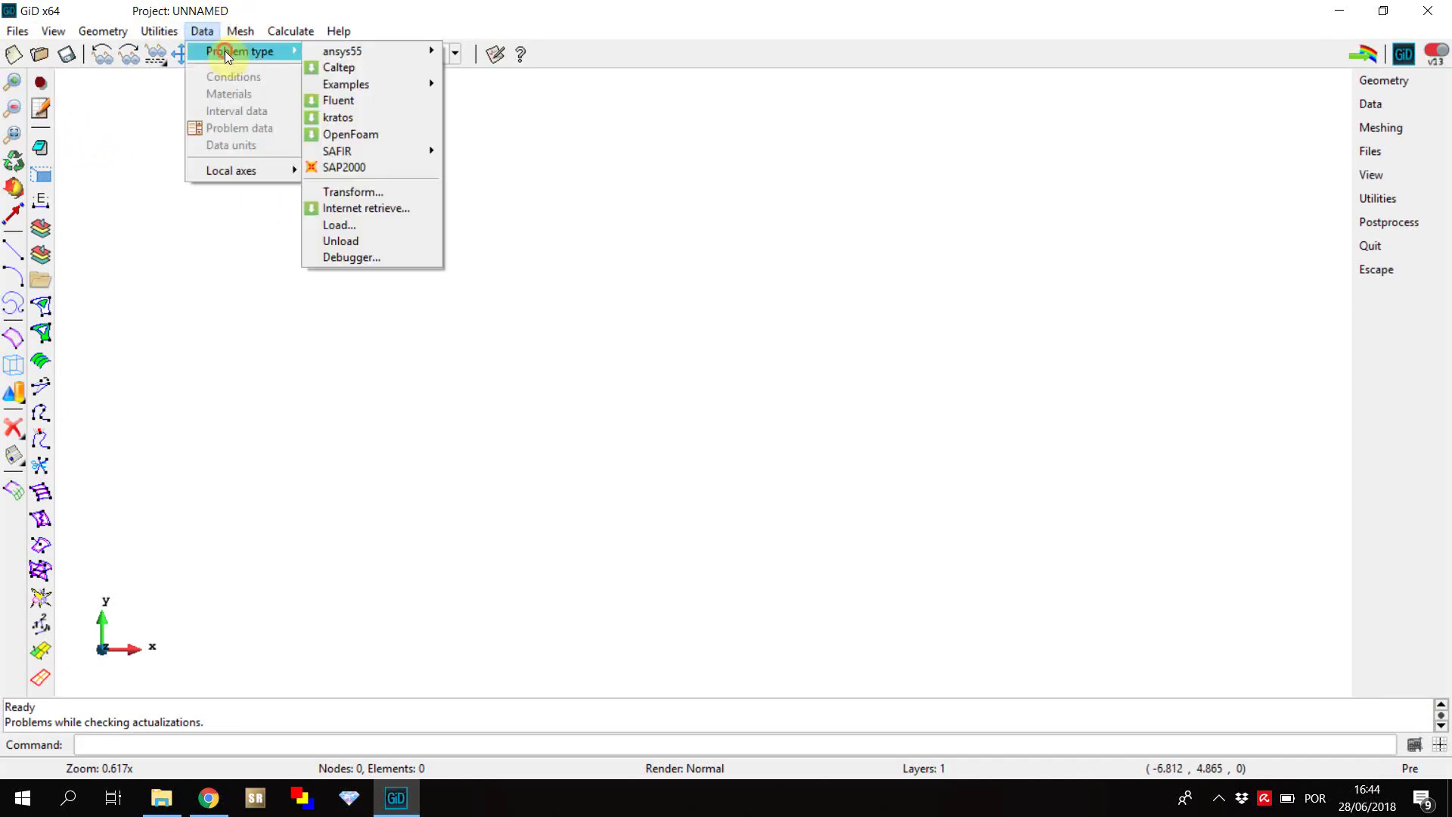
{"action": "mouse_move", "coordinate": [366, 150]}
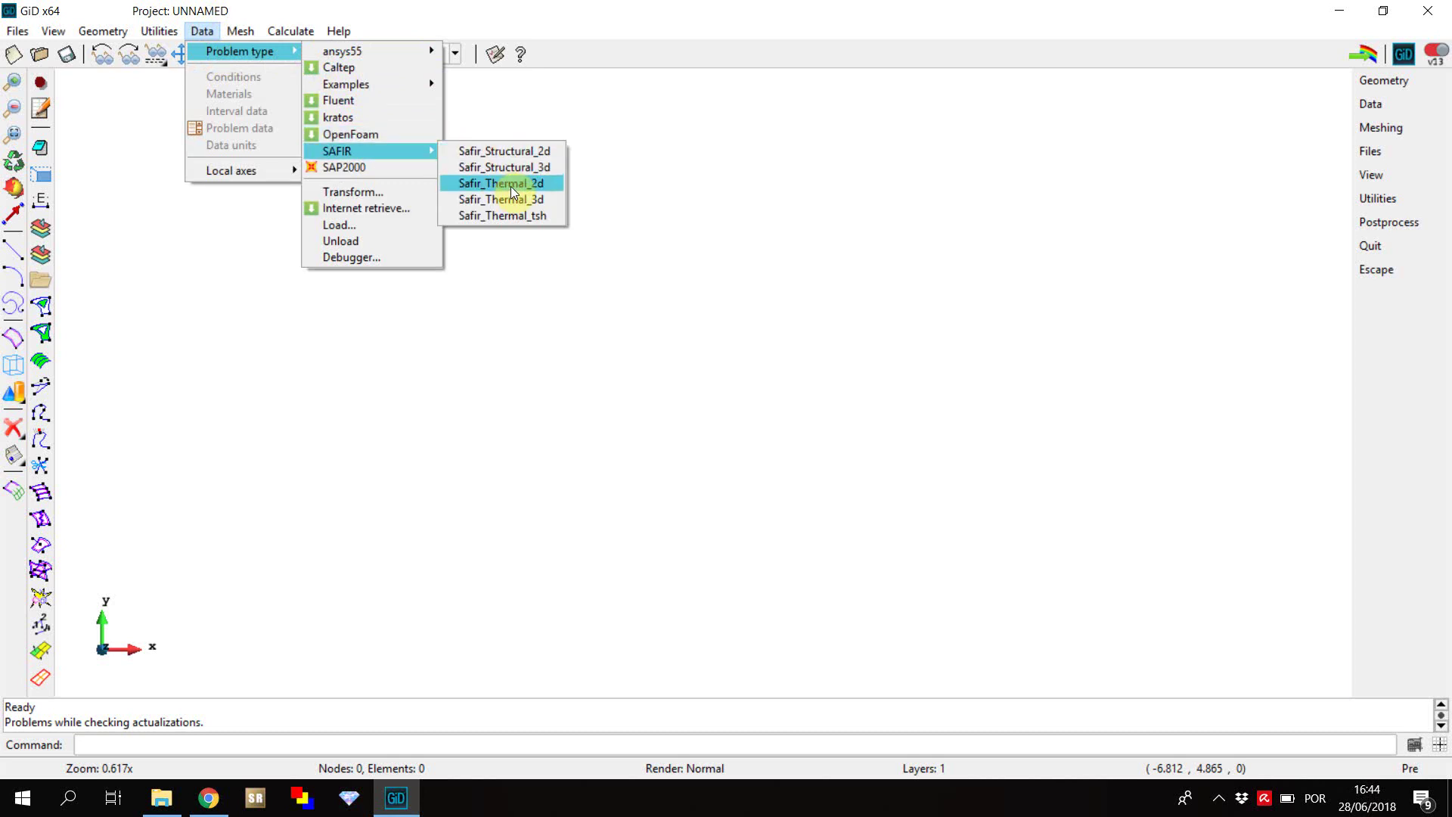
{"action": "left_click", "coordinate": [799, 310]}
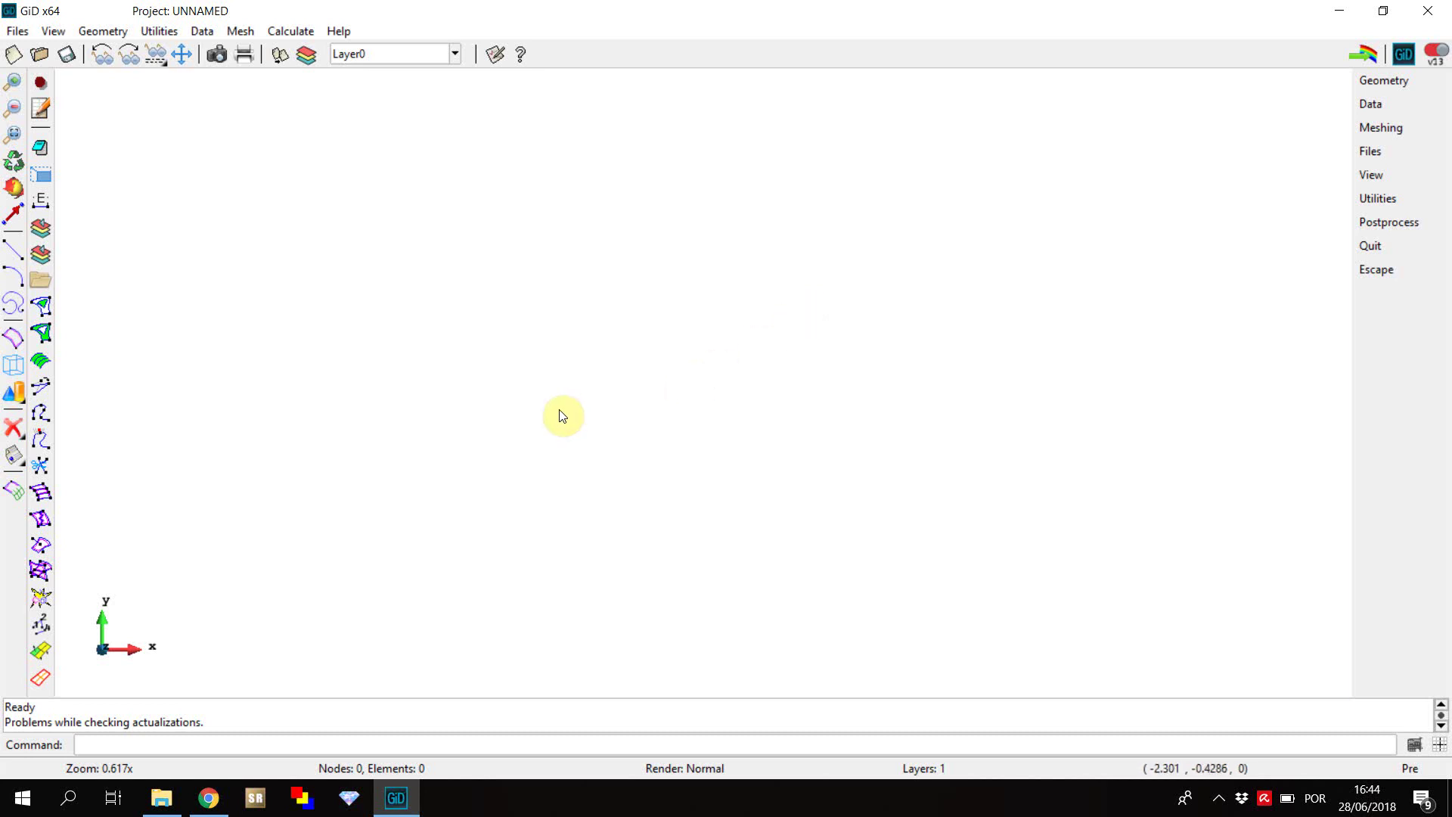
- Search the Start menu for 'ed' to open System Properties on the Advanced tab
{"action": "left_click", "coordinate": [21, 807]}
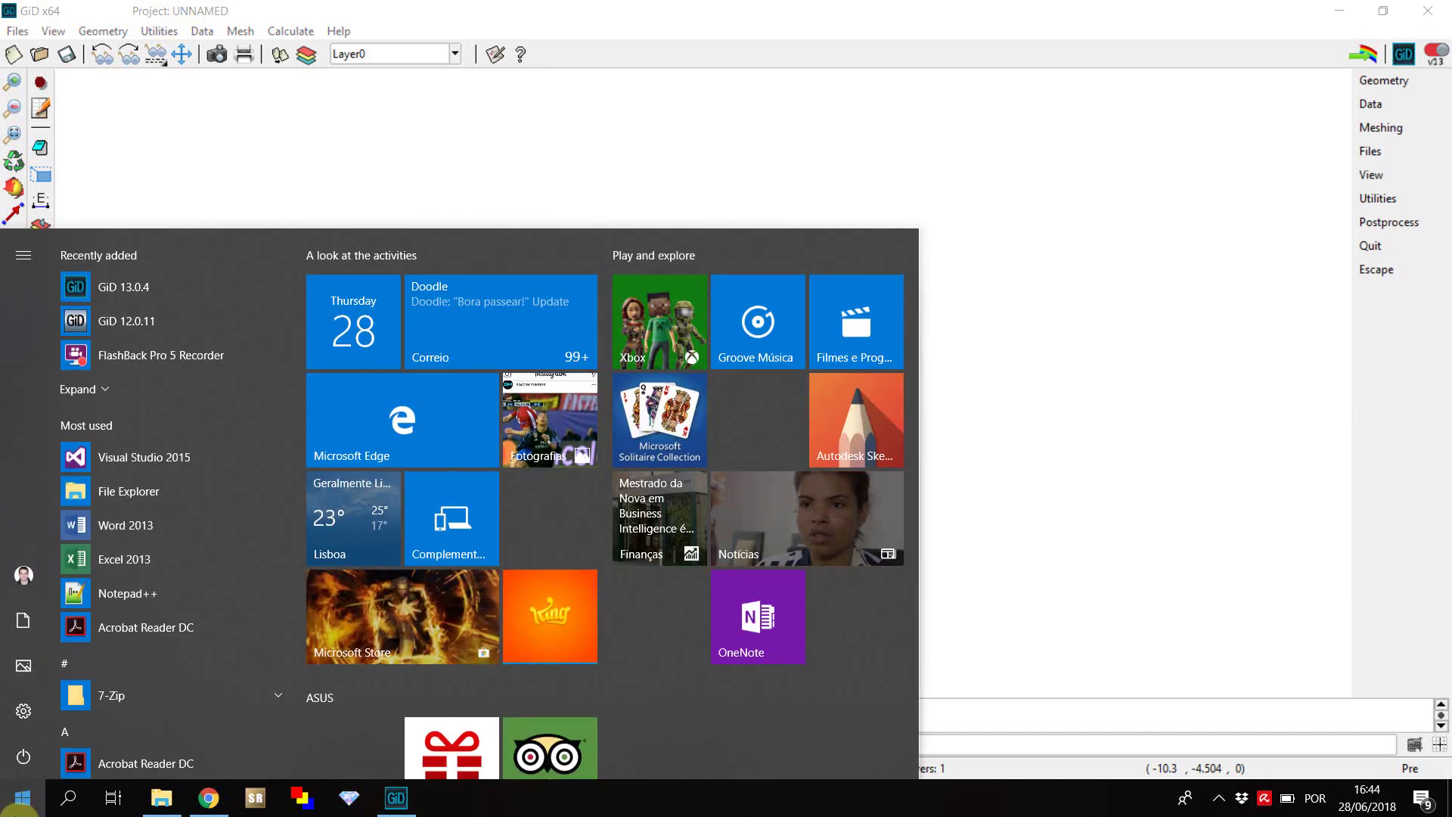
{"action": "type", "text": "e"}
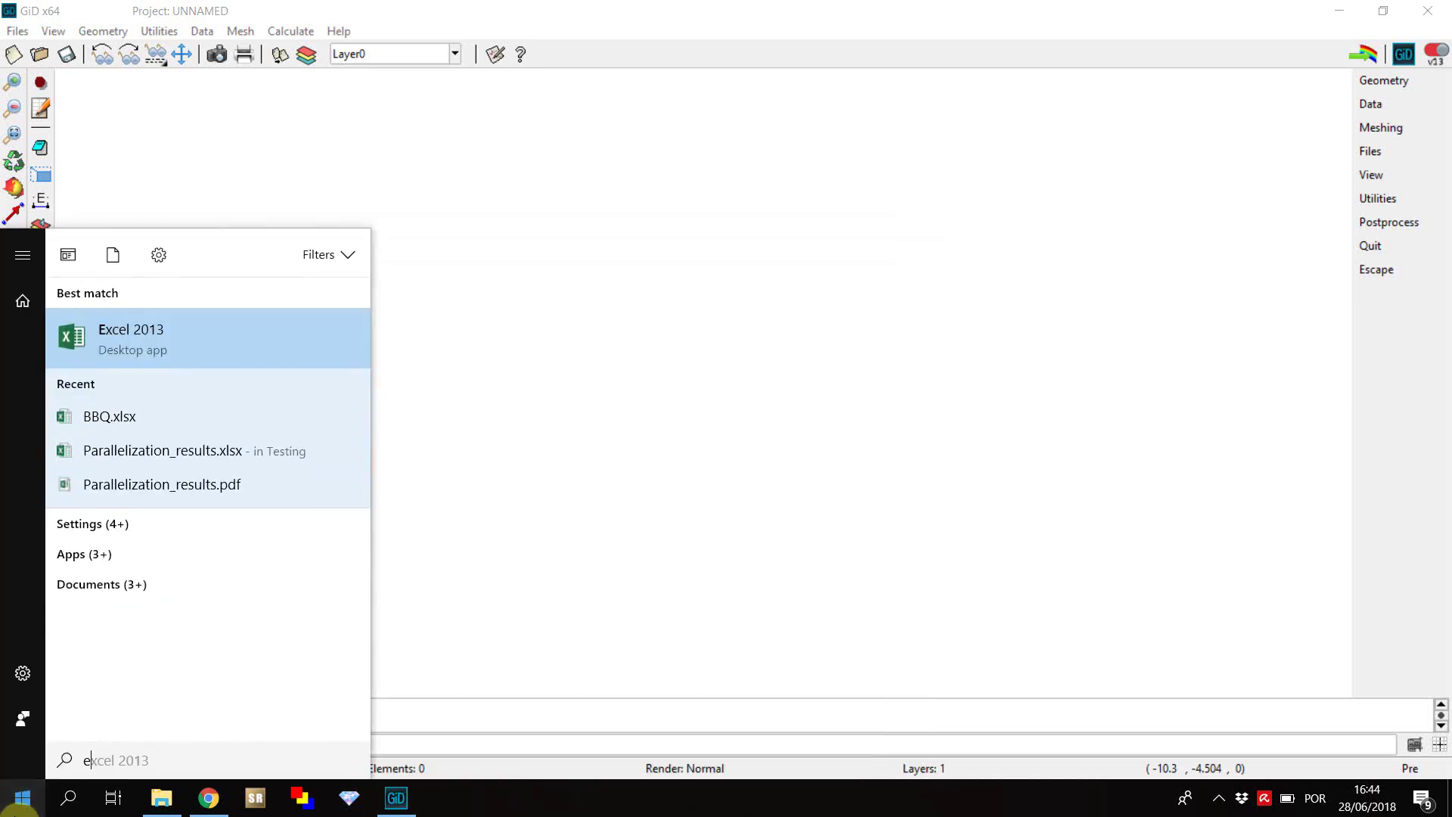
{"action": "type", "text": "d"}
{"action": "key", "text": "Return"}
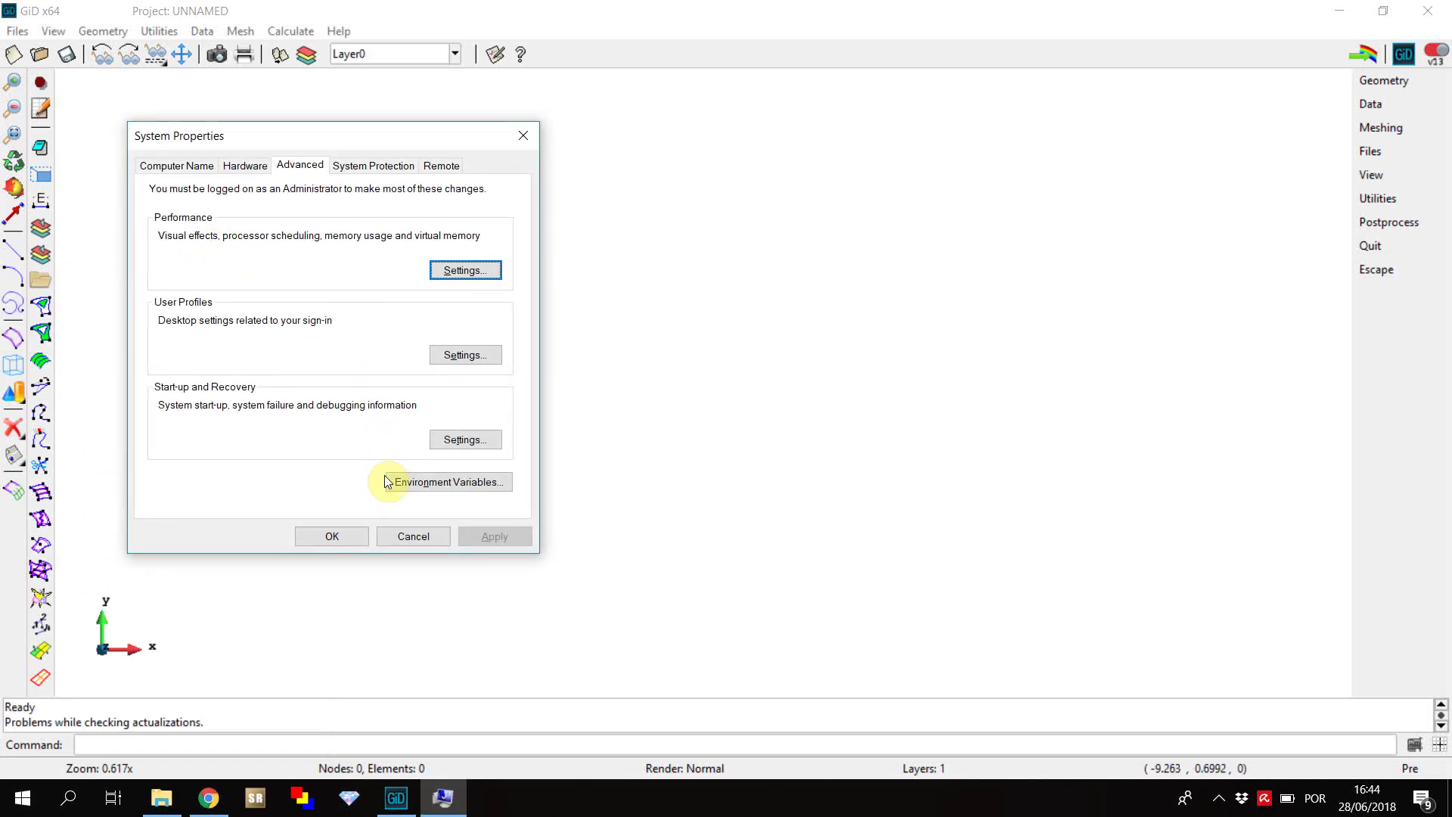
- Add user variable SAFIR_DIR = C:\SAFIR under Environment Variables and close System Properties
{"action": "left_click", "coordinate": [420, 484]}
{"action": "left_click", "coordinate": [770, 351]}
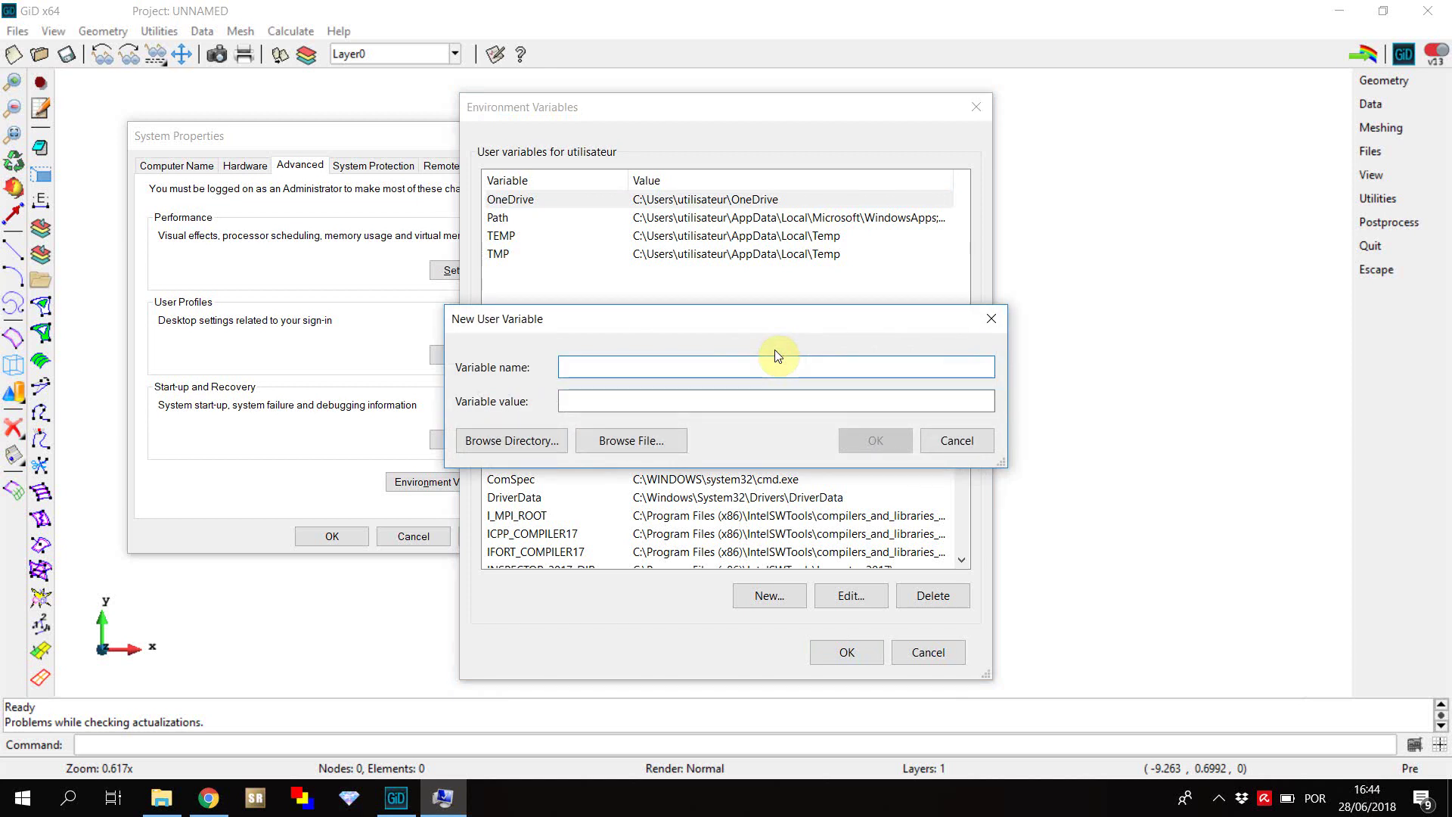
{"action": "type", "text": "SAFIR_DIR"}
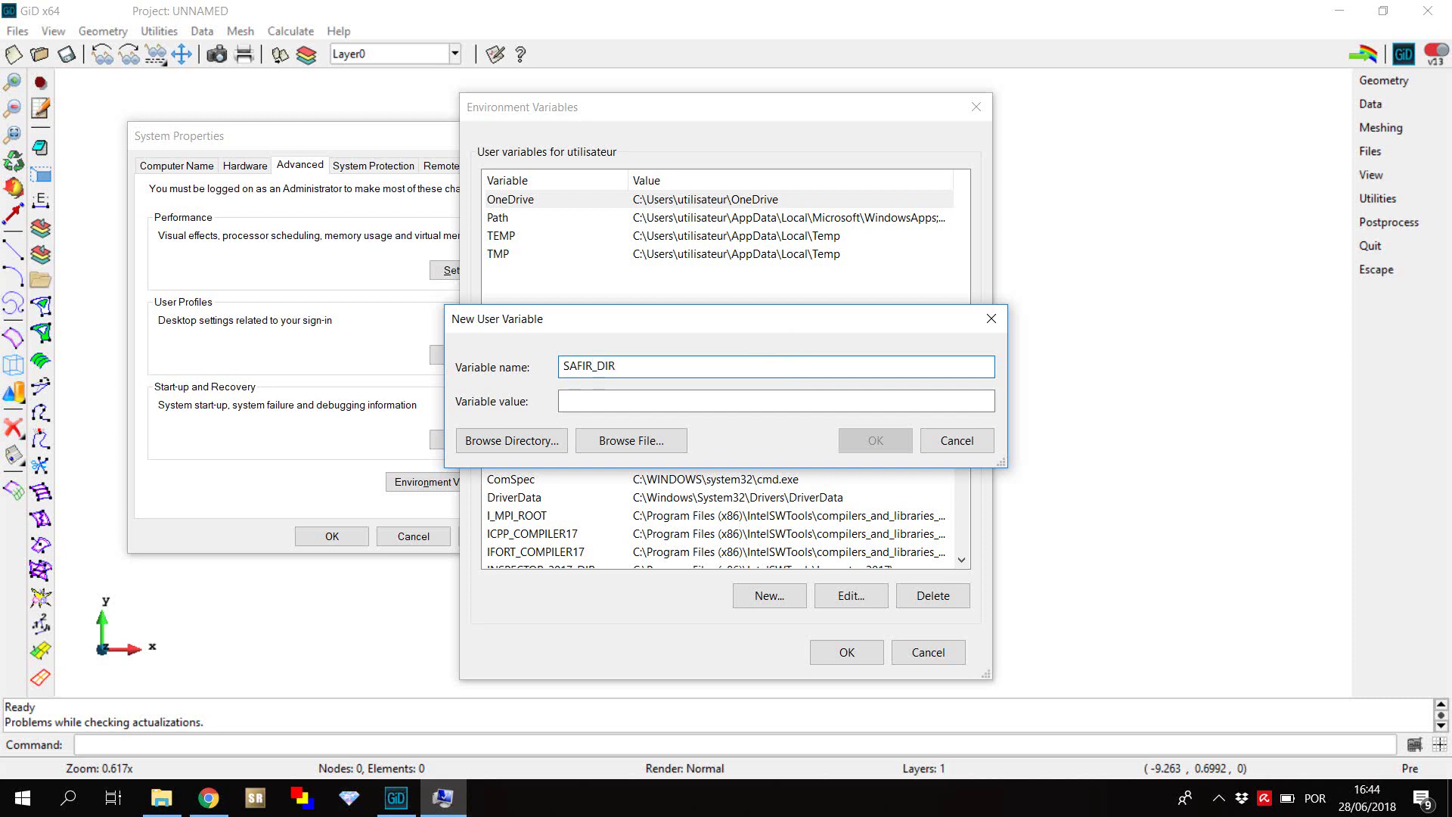
{"action": "left_click", "coordinate": [660, 406]}
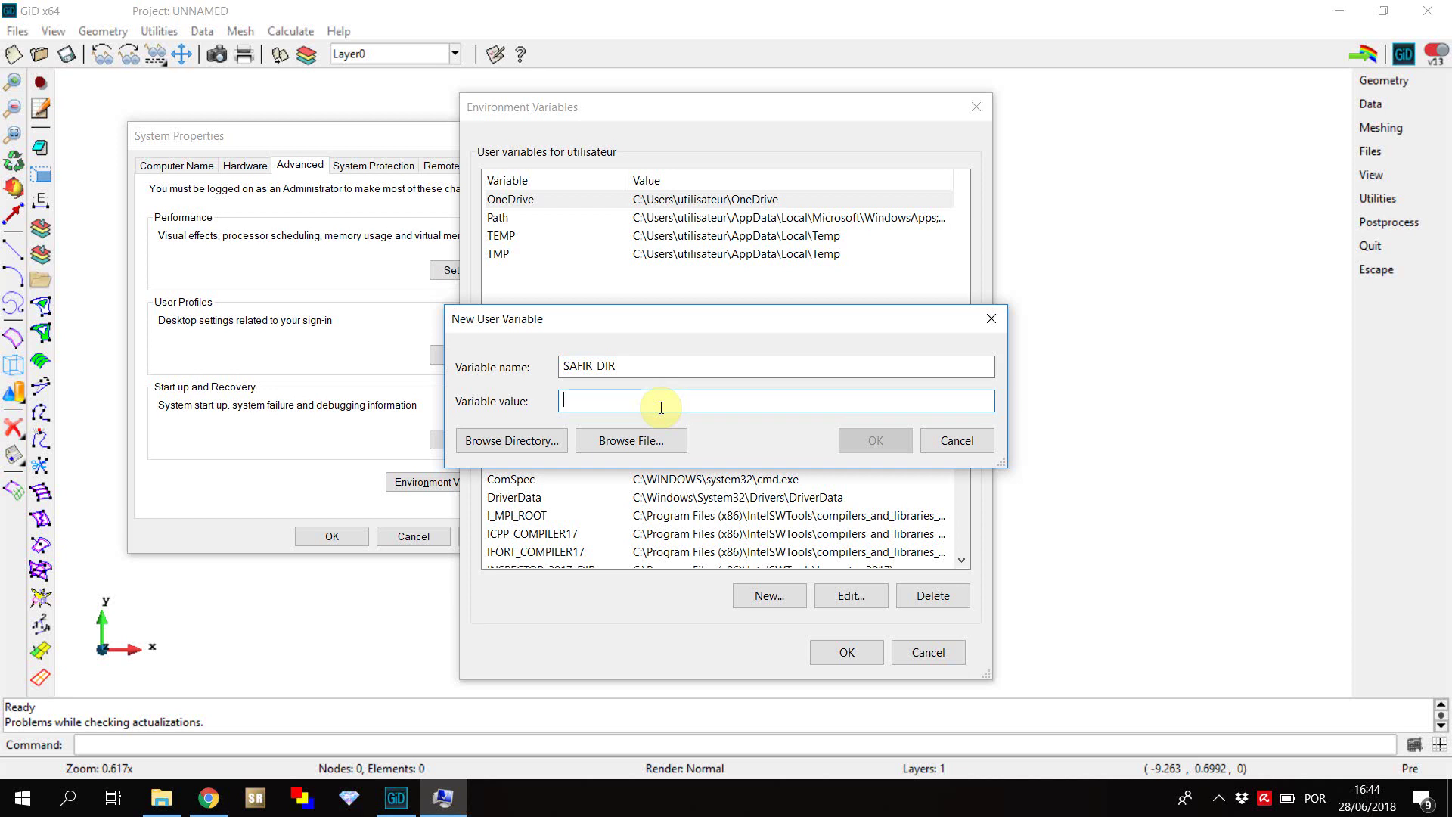
{"action": "type", "text": "C:\\"}
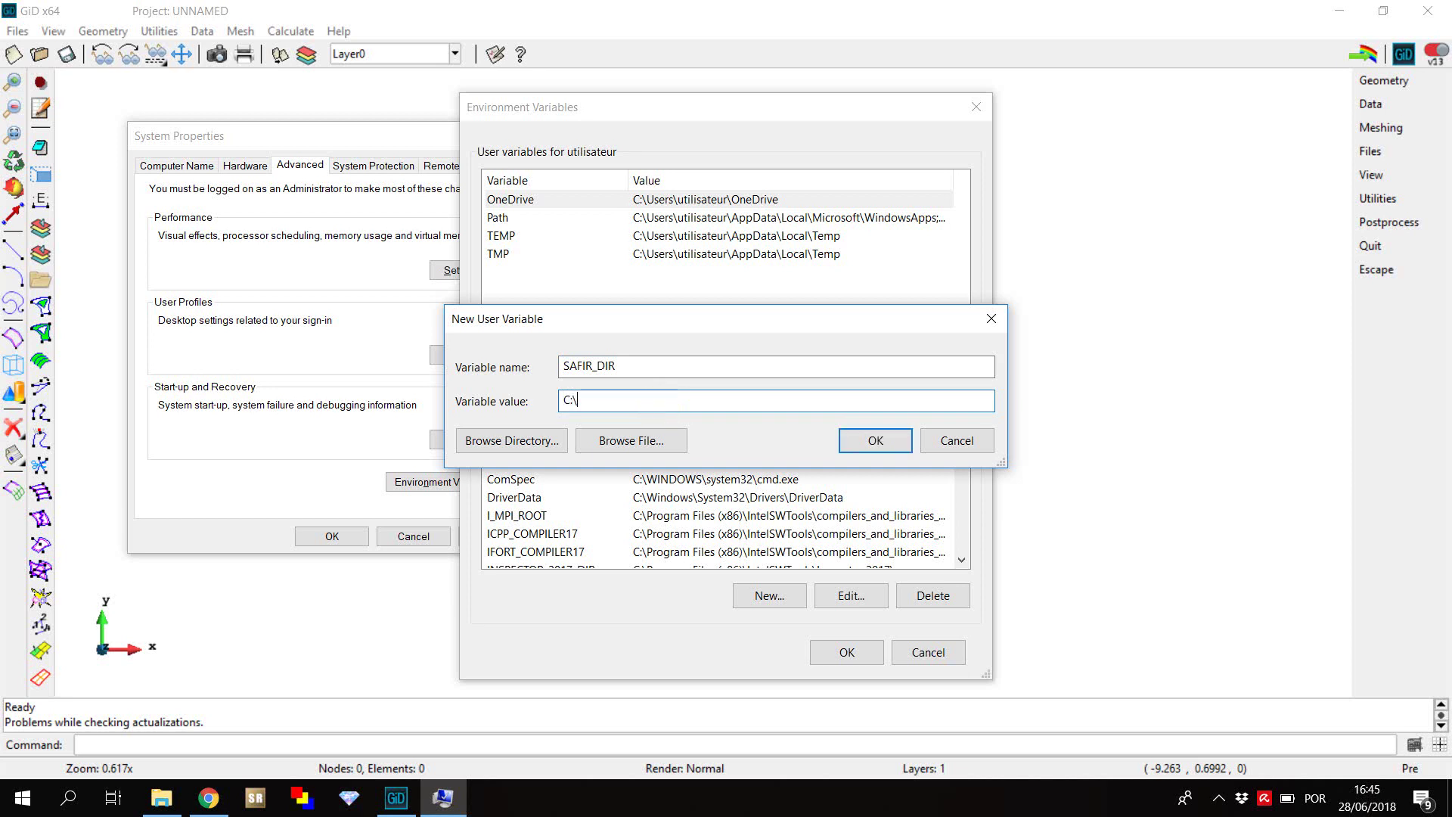
{"action": "type", "text": "SAFIR"}
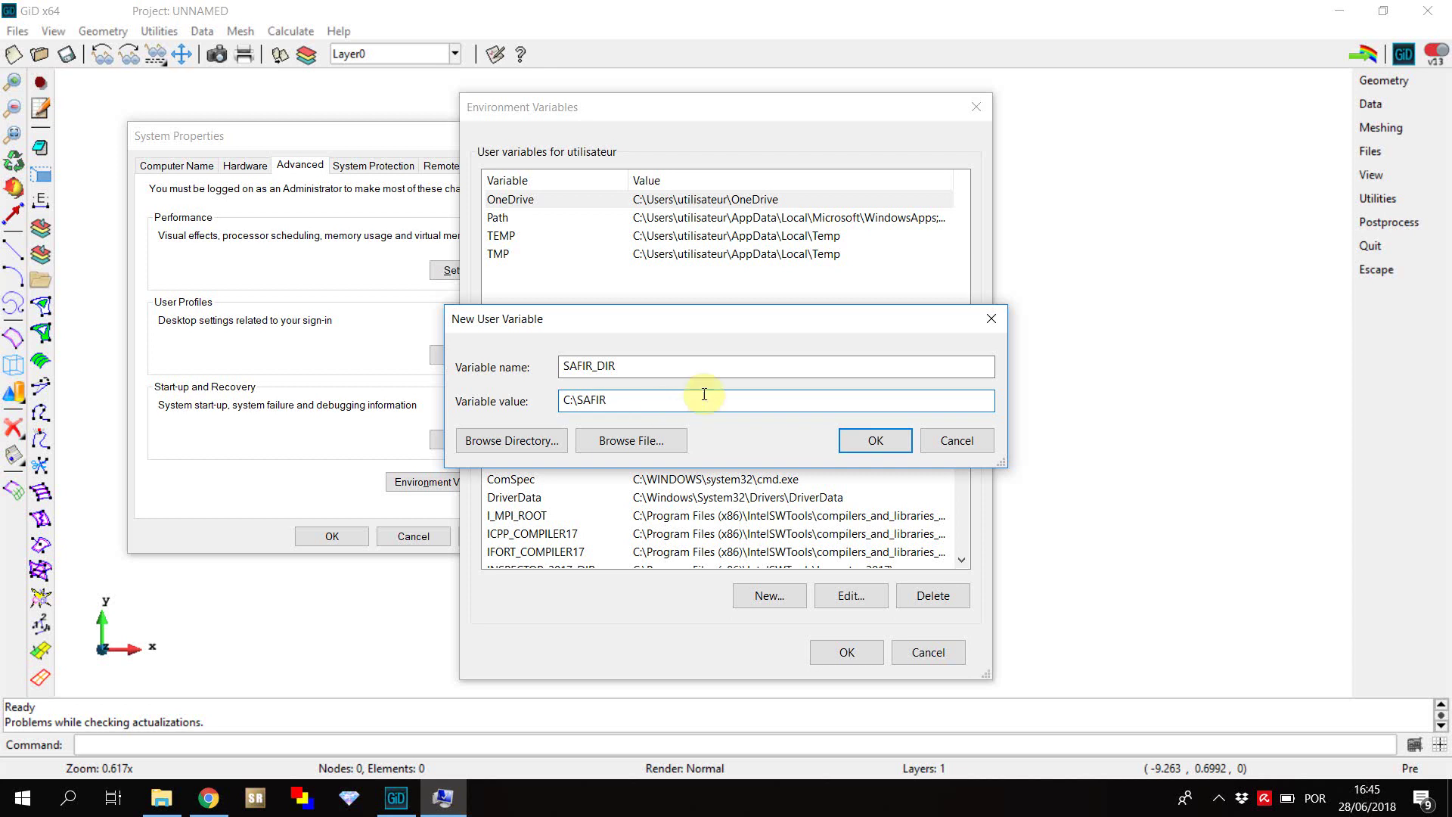
{"action": "left_click", "coordinate": [875, 443]}
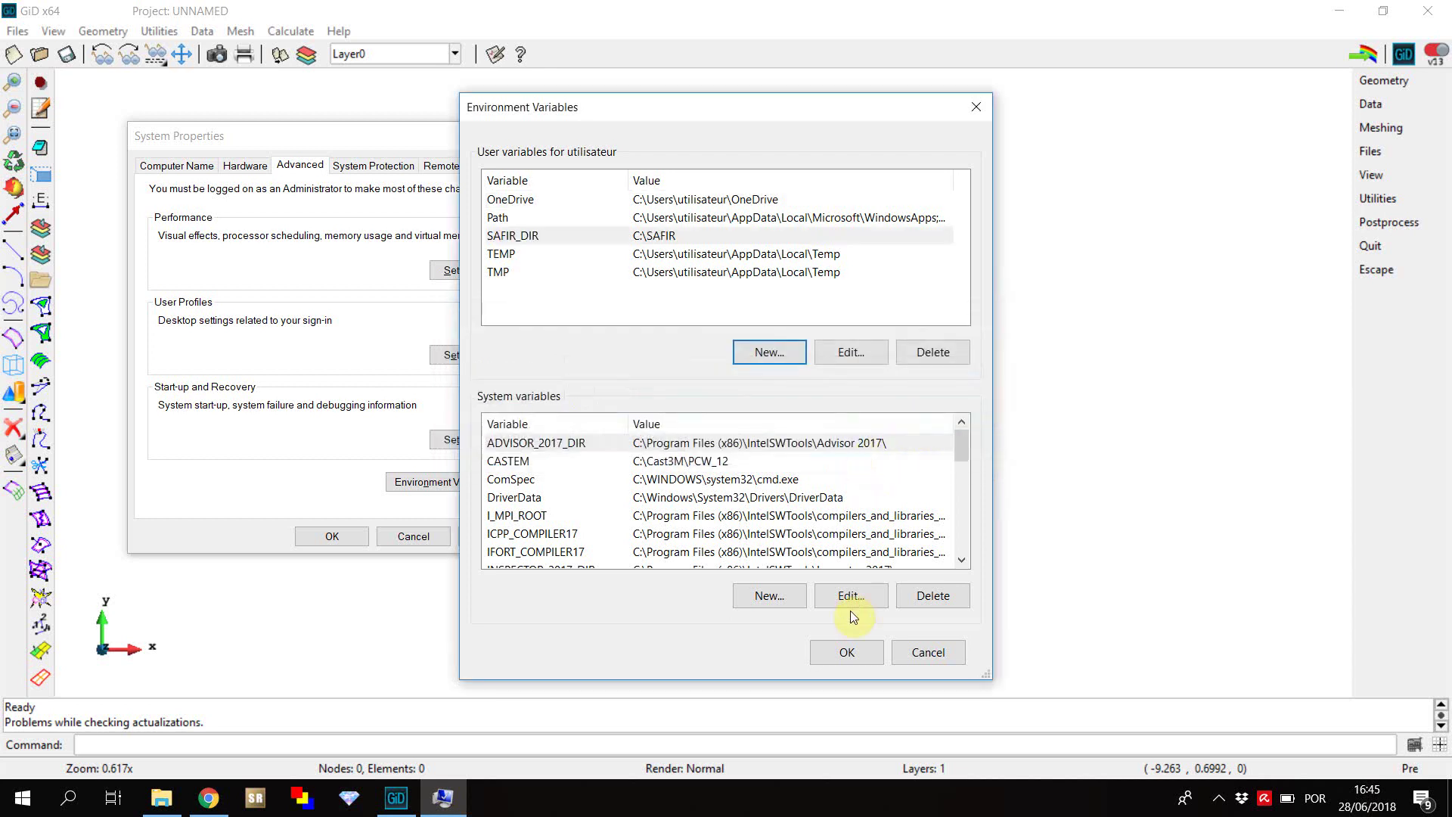
{"action": "left_click", "coordinate": [837, 655]}
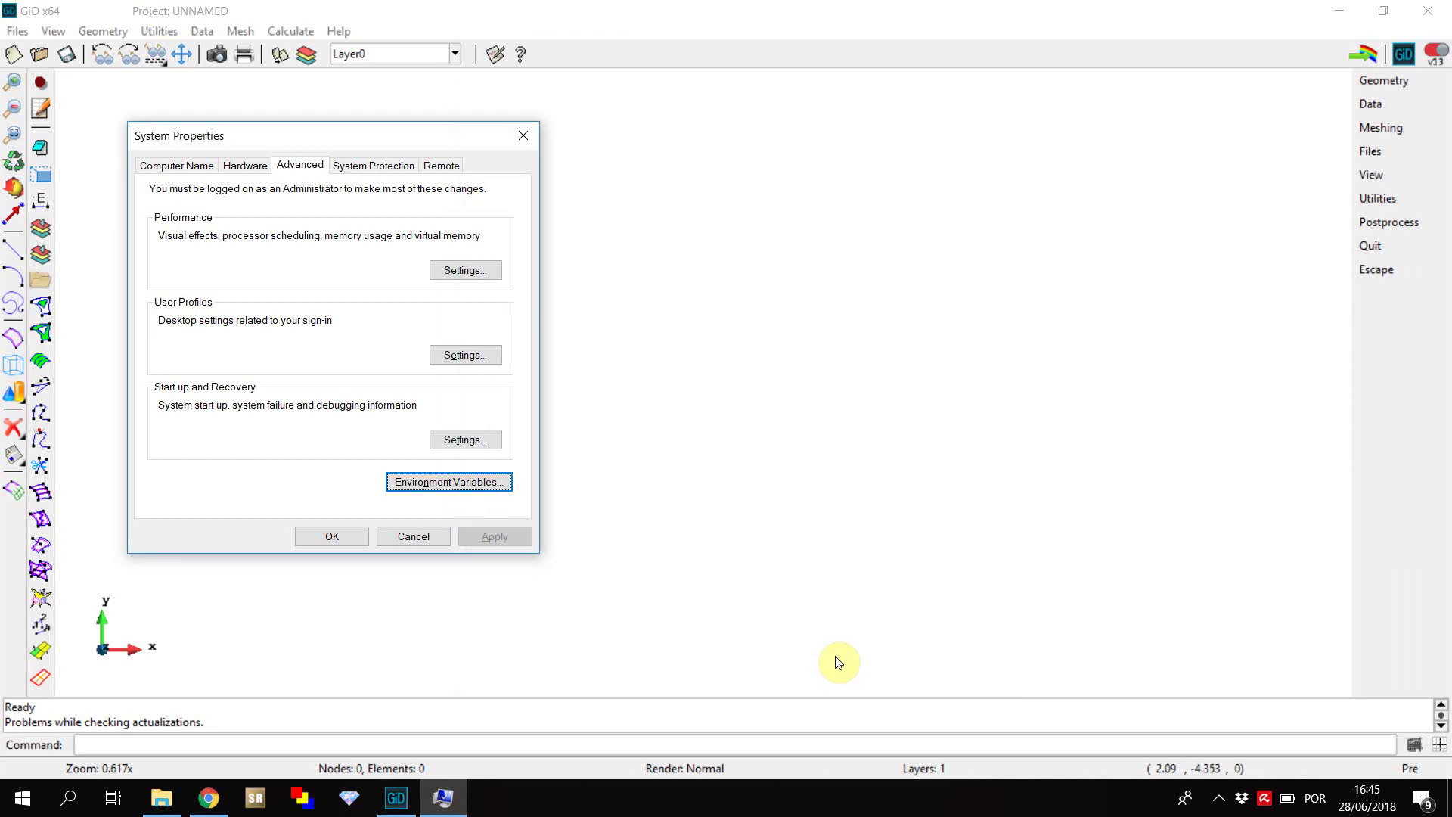
{"action": "left_click", "coordinate": [321, 538]}
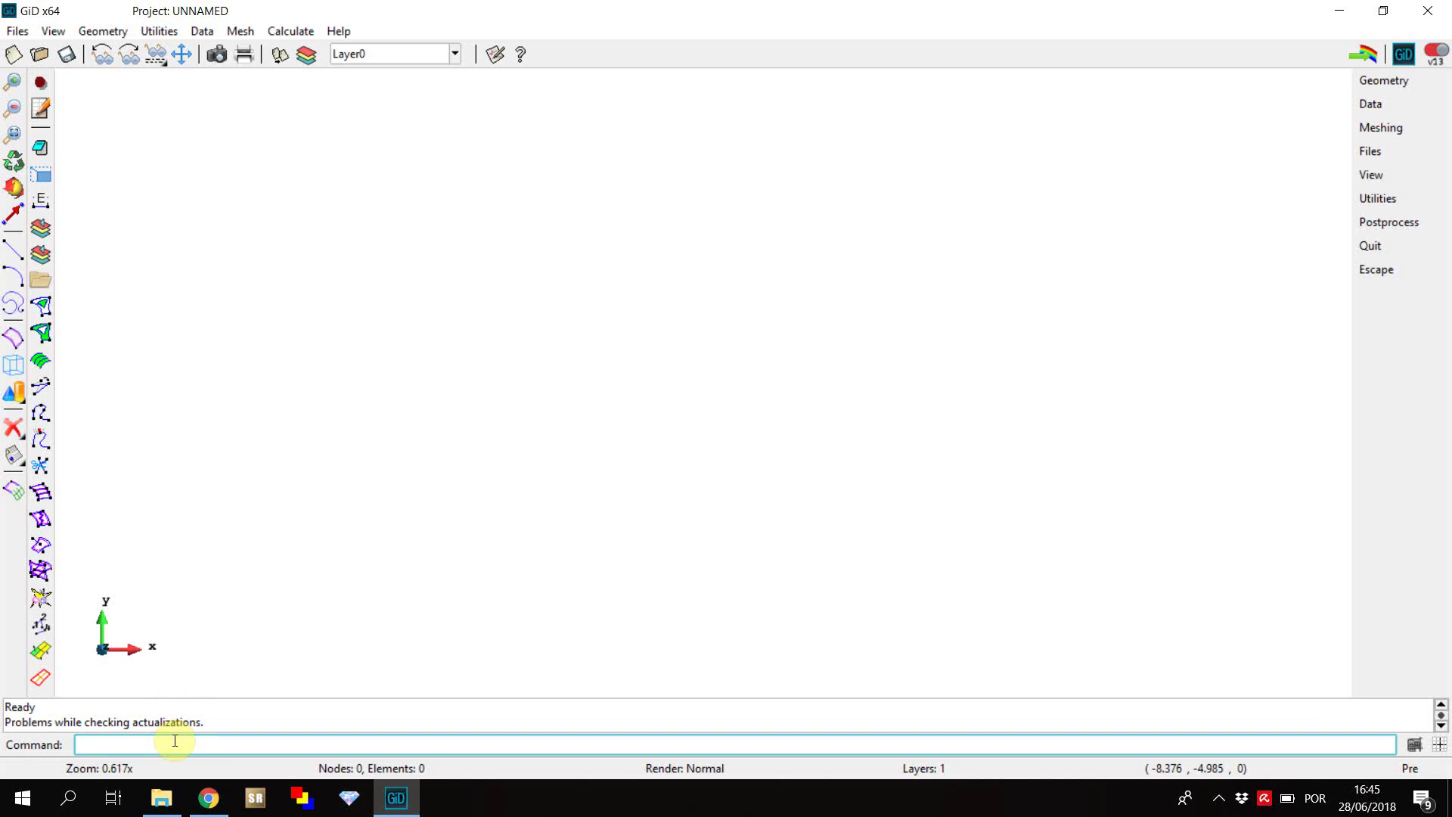
- Browse in File Explorer to the C:\Safir folder on the OS (C:) drive
{"action": "left_click", "coordinate": [162, 798]}
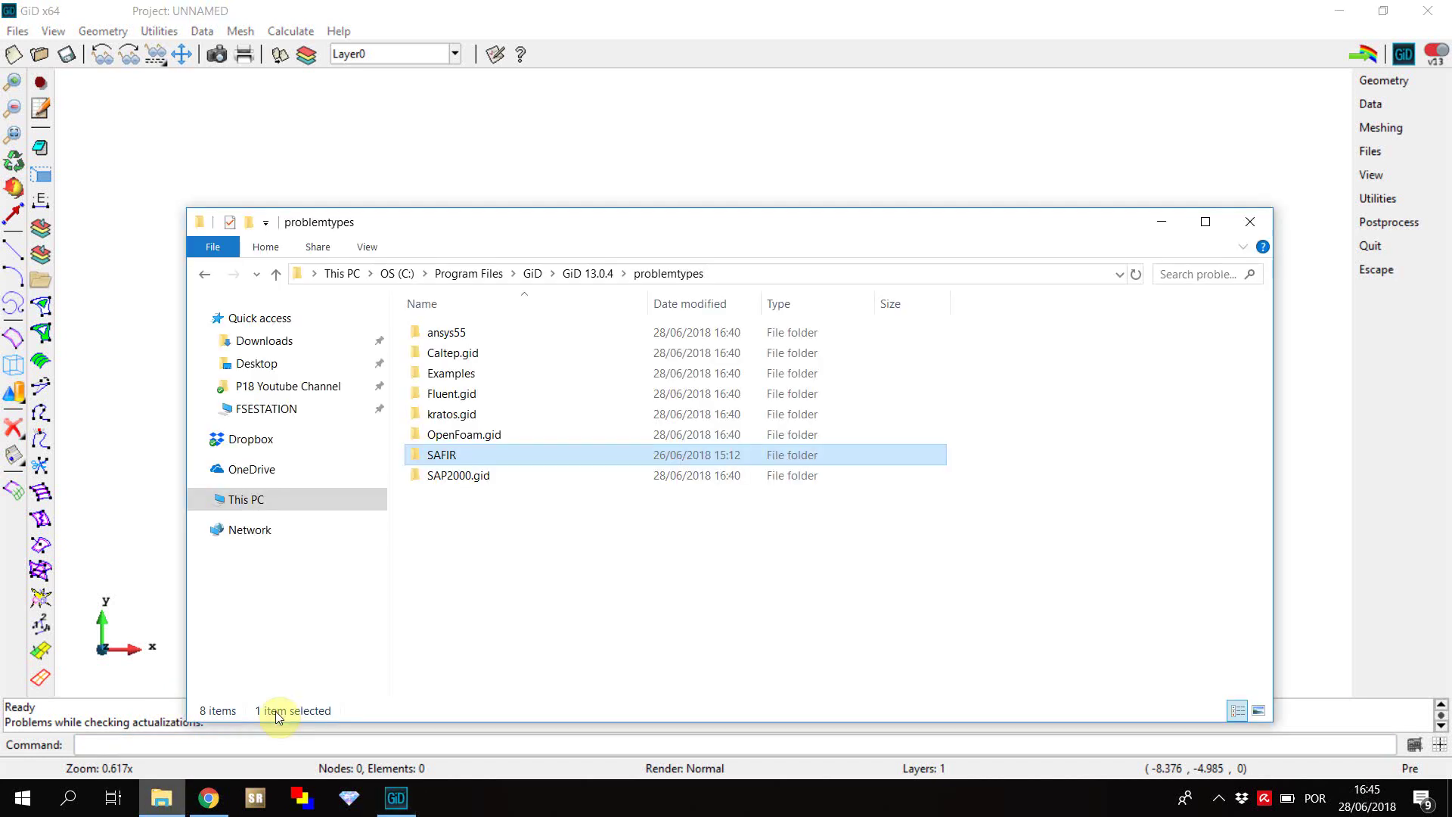
{"action": "left_click", "coordinate": [246, 499]}
{"action": "double_click", "coordinate": [476, 534]}
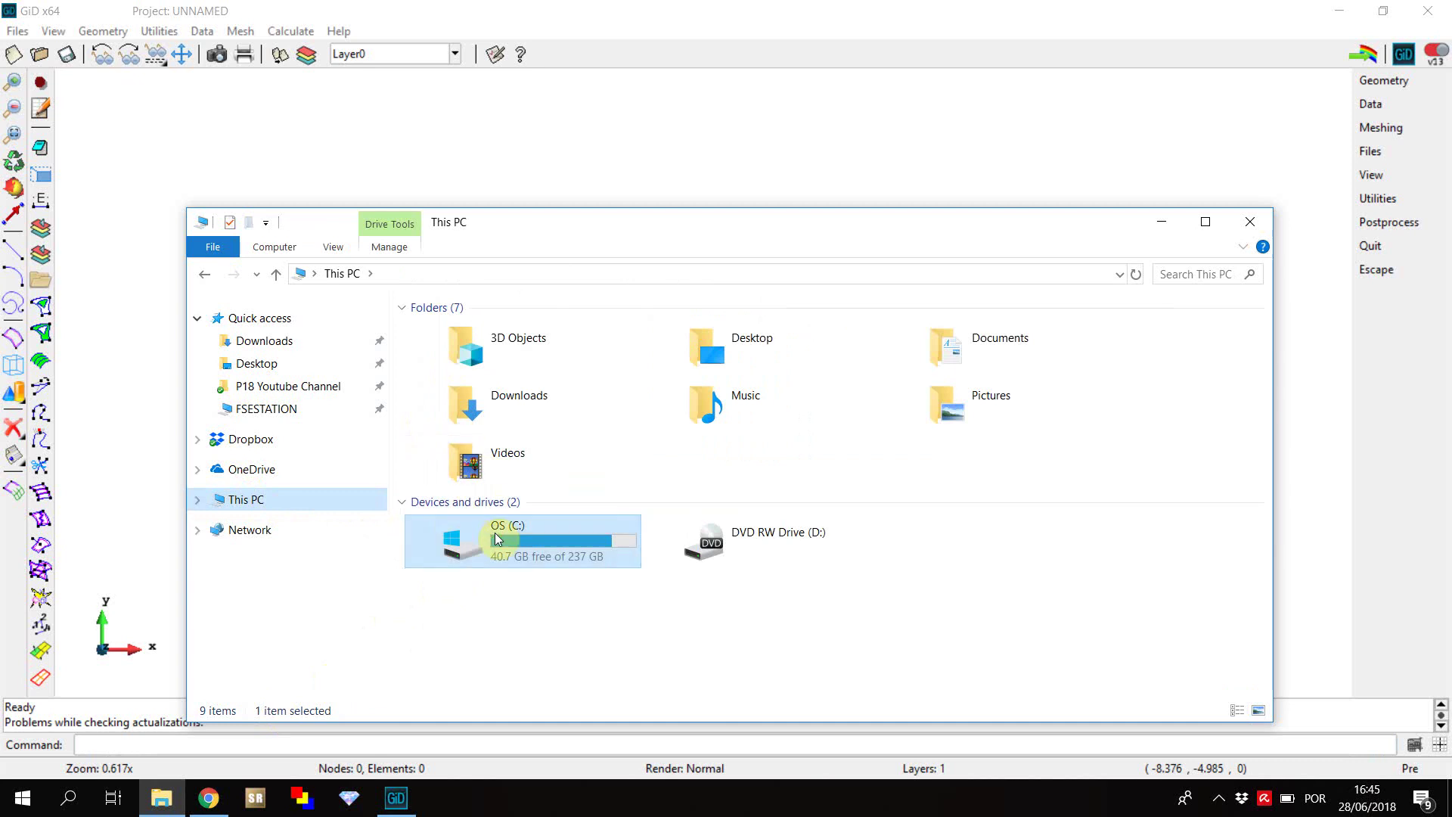
{"action": "double_click", "coordinate": [447, 538]}
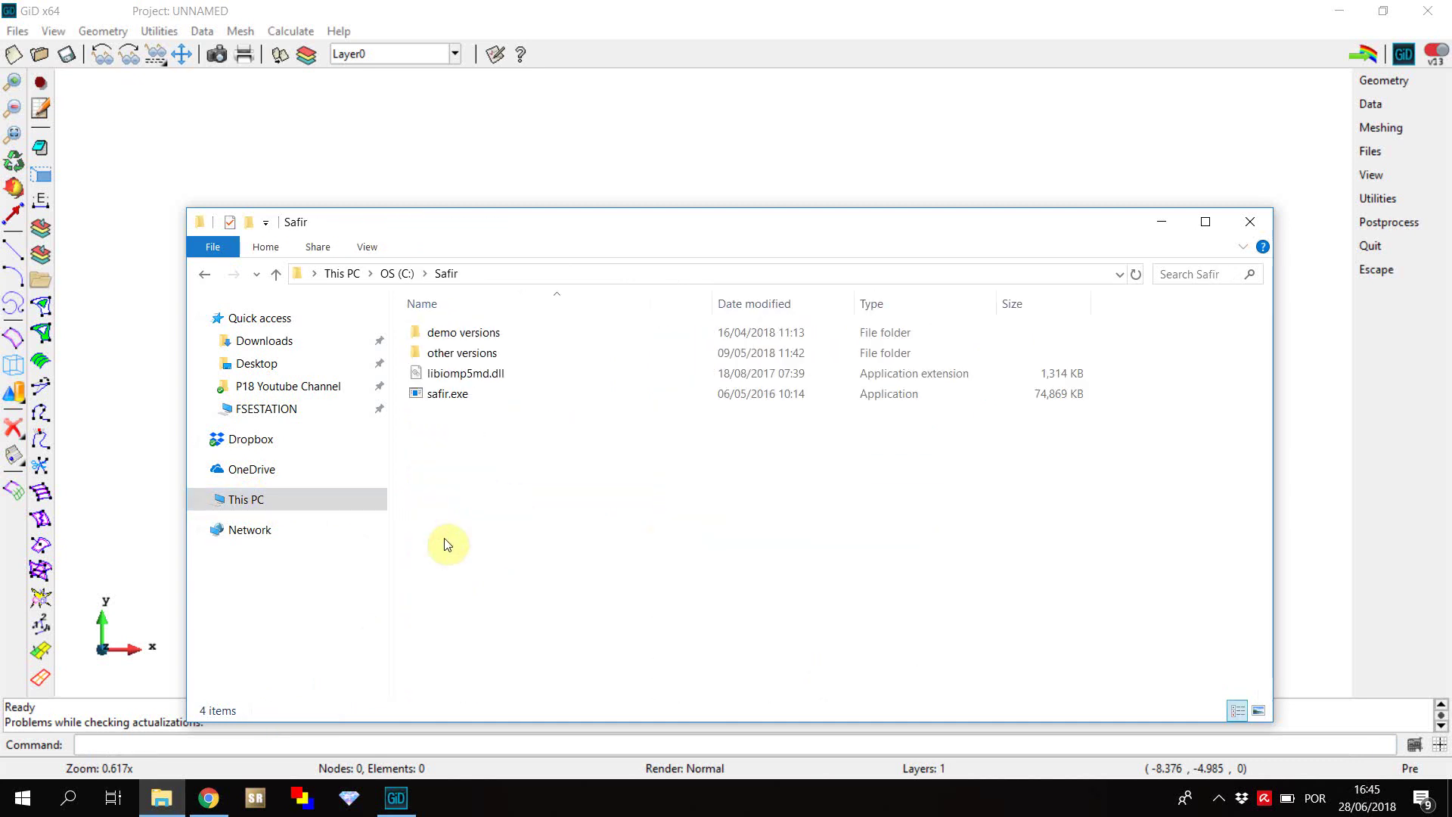
- Test-run safir.exe, close its console window, and return to GiD
{"action": "double_click", "coordinate": [447, 395]}
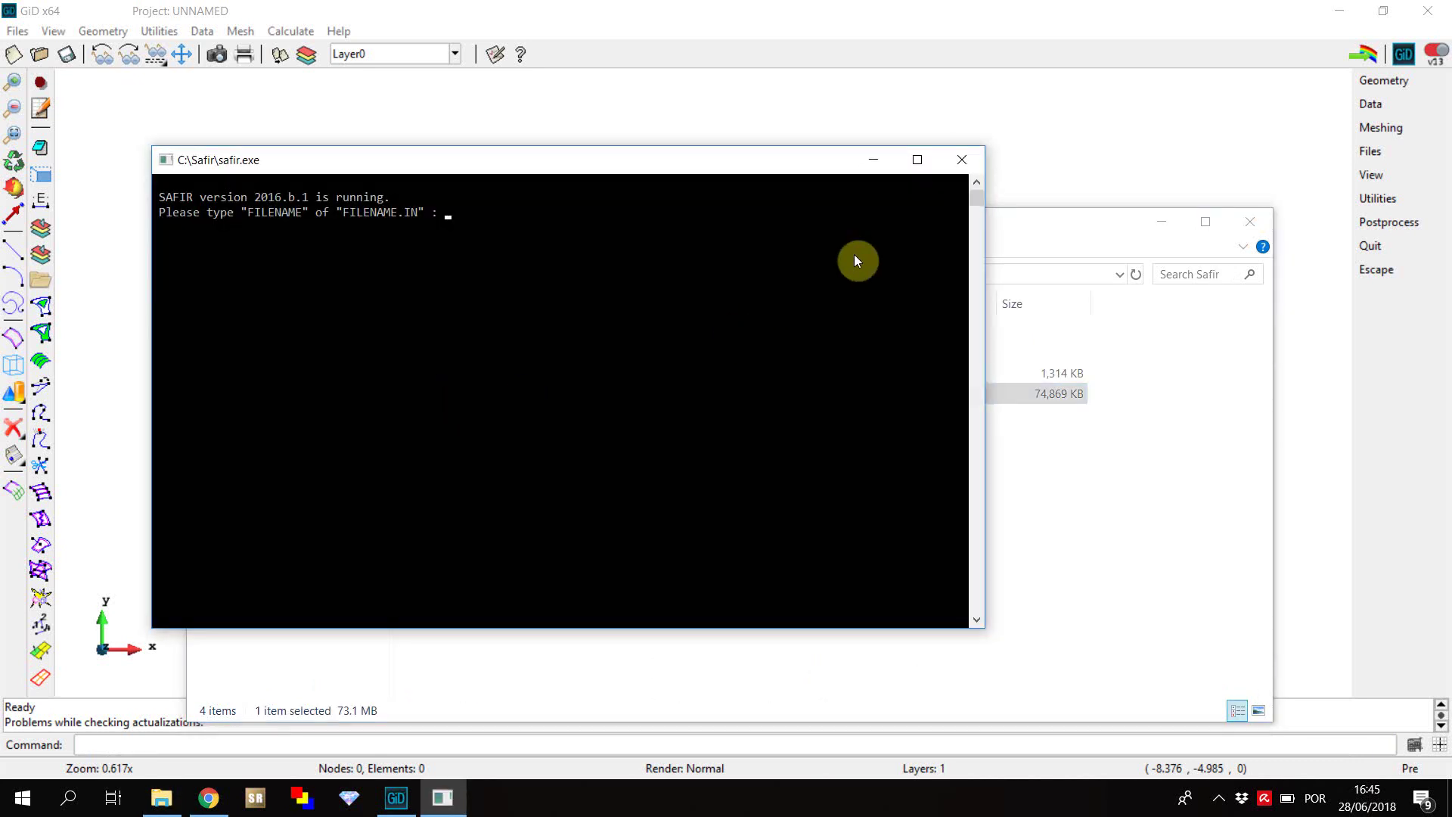
{"action": "left_click", "coordinate": [963, 162]}
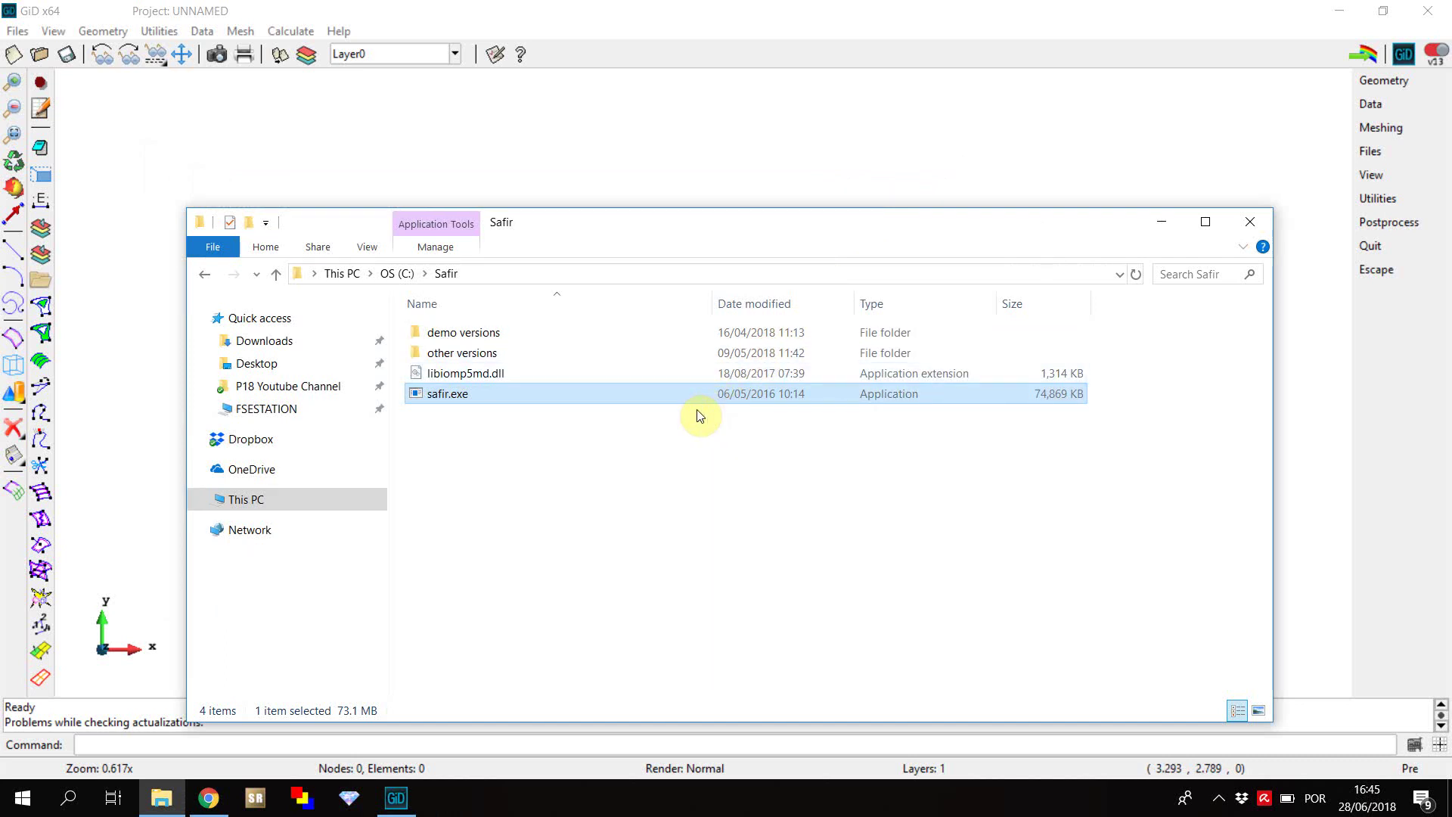
{"action": "left_click", "coordinate": [395, 798]}
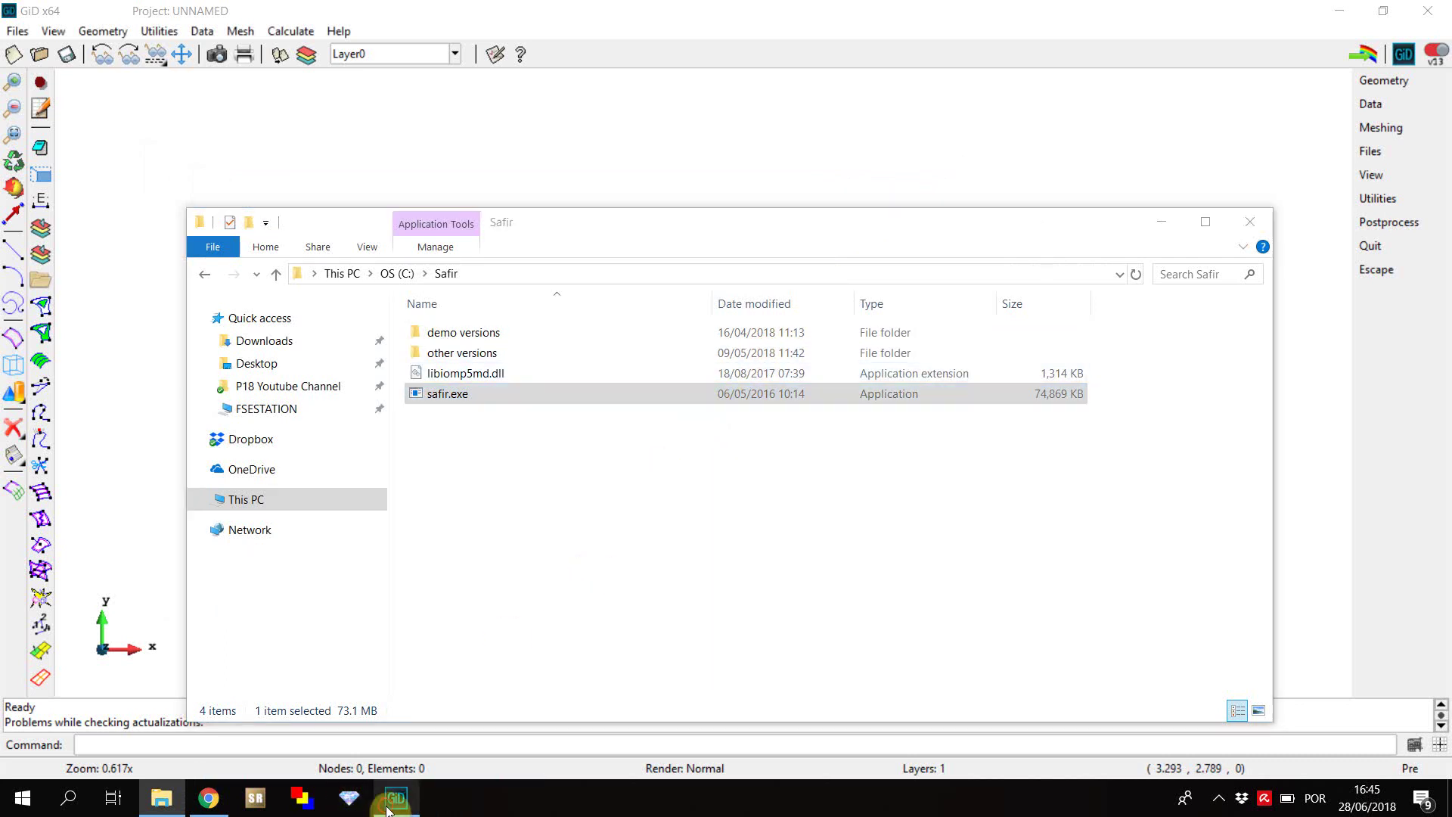
- Load the Safir_Thermal_2d problem type from the SAFIR problem types under Data
{"action": "left_click", "coordinate": [201, 31]}
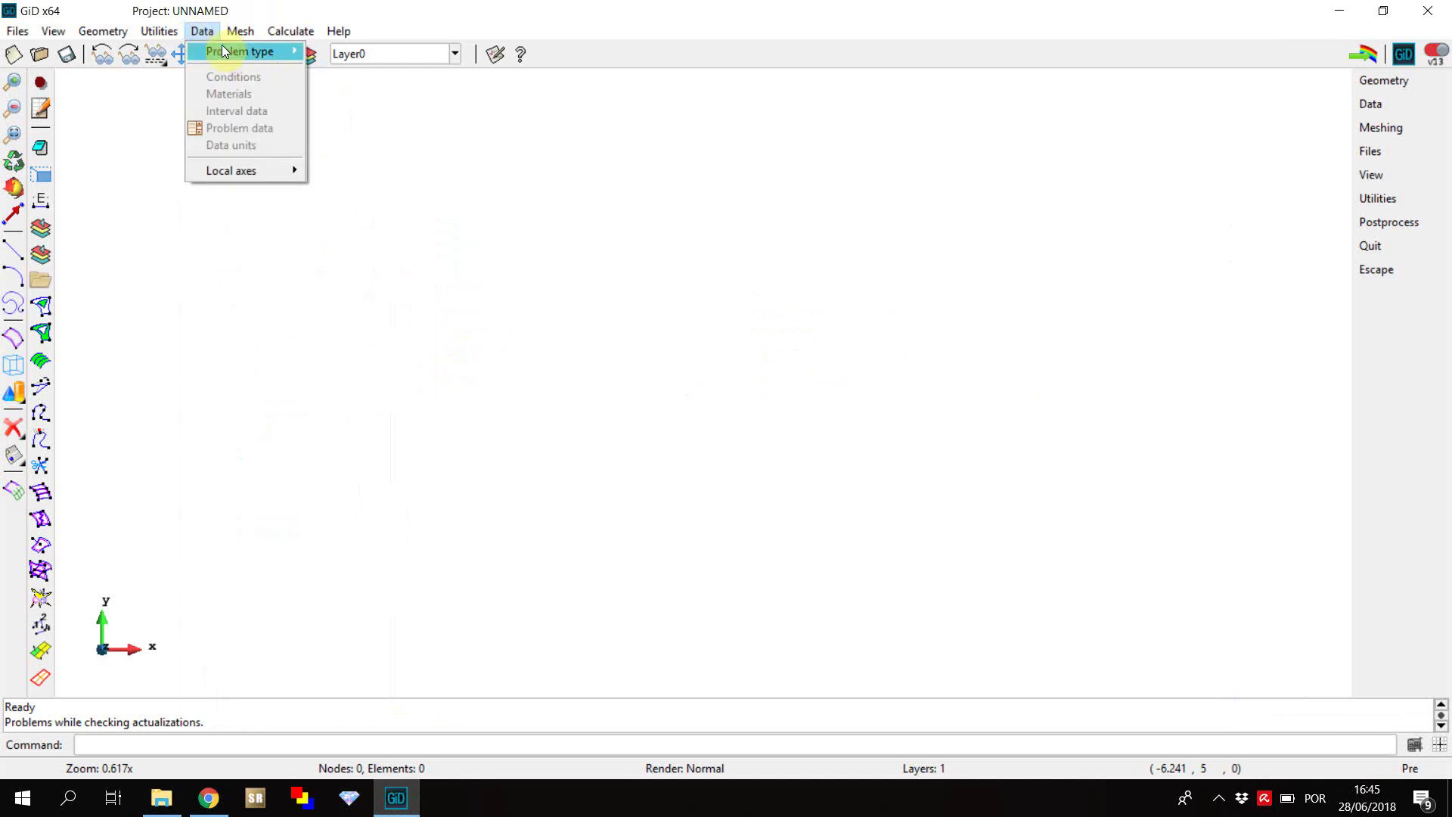
{"action": "mouse_move", "coordinate": [224, 53]}
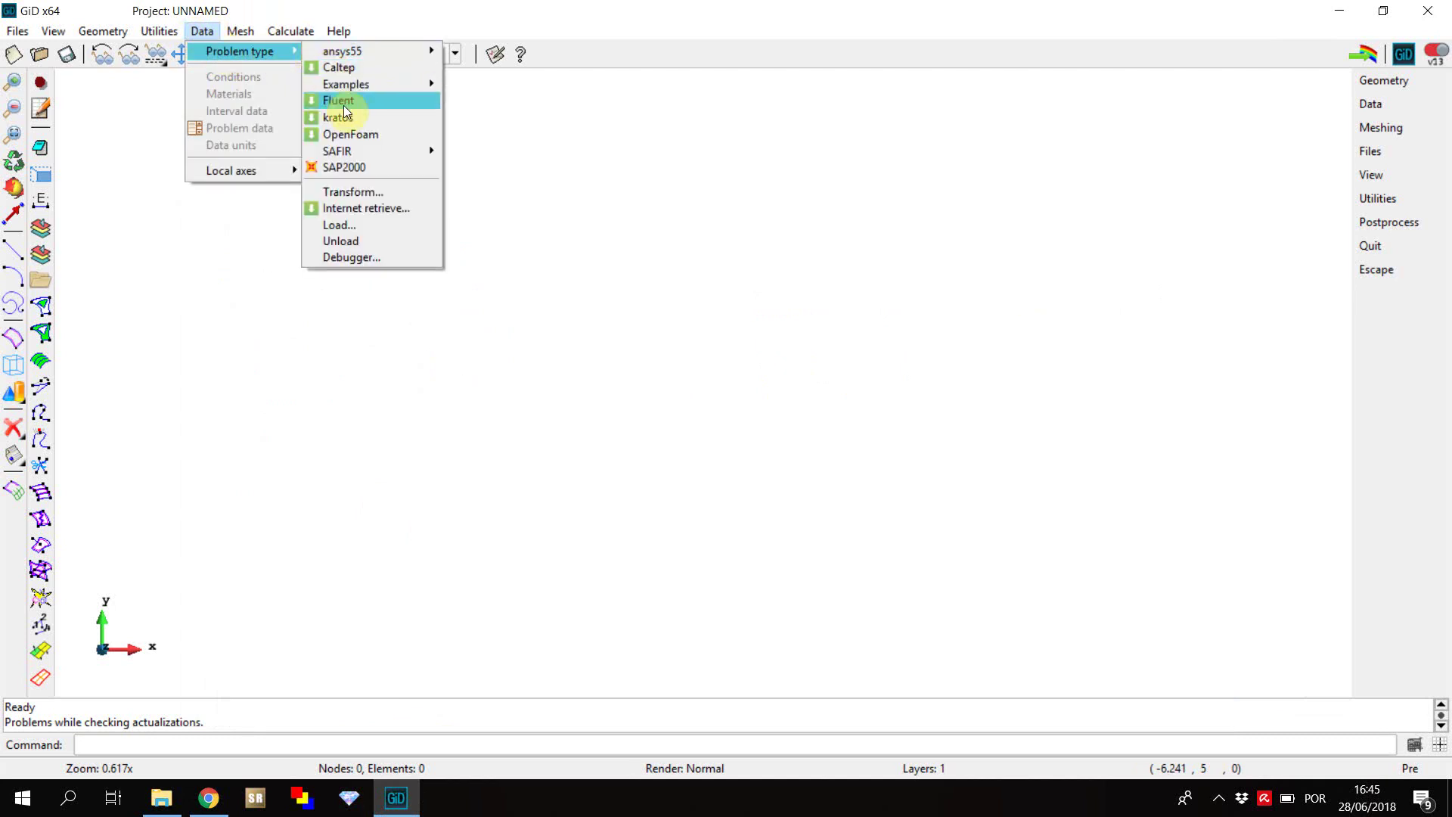
{"action": "mouse_move", "coordinate": [352, 152]}
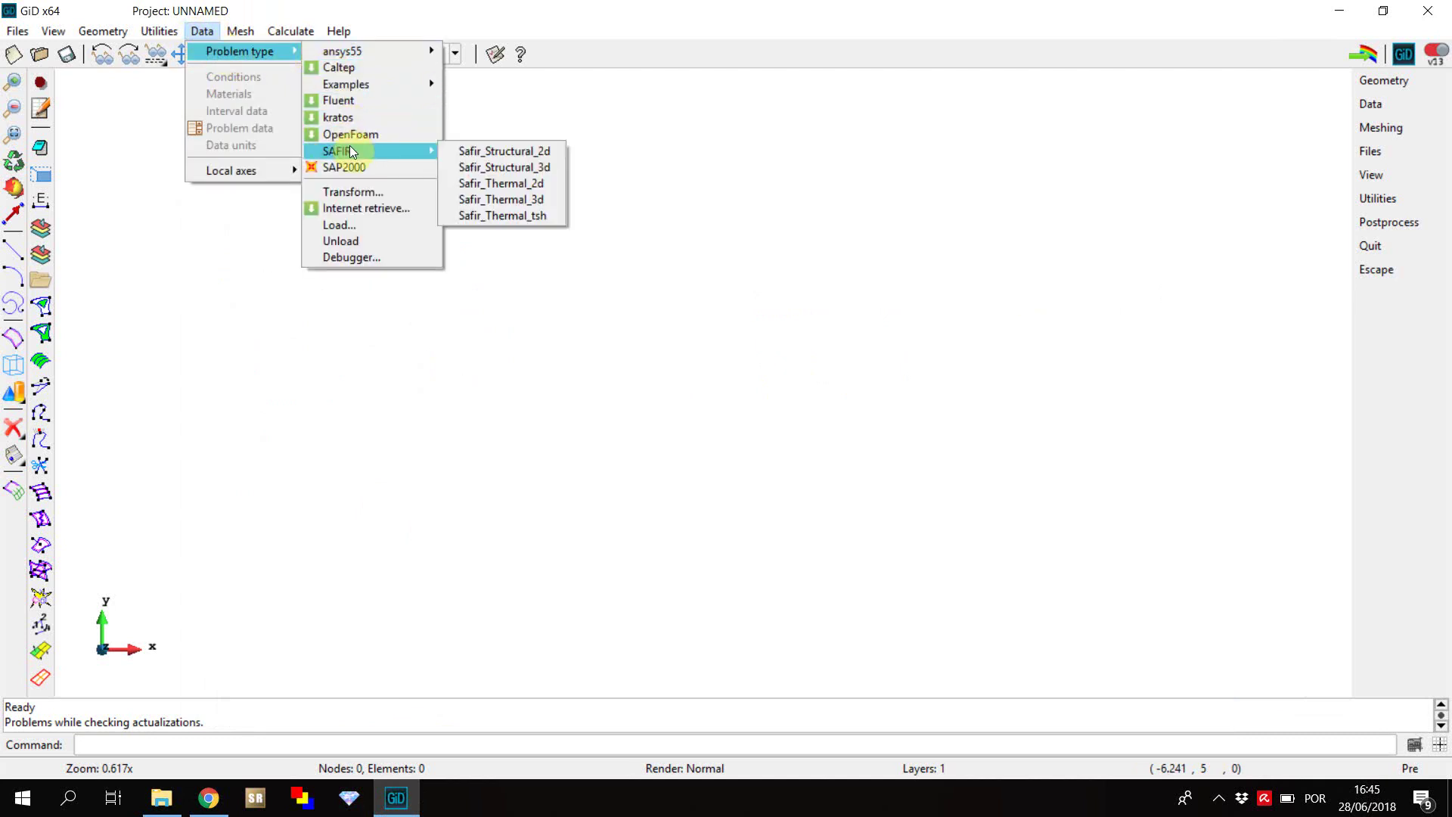
{"action": "left_click", "coordinate": [503, 182]}
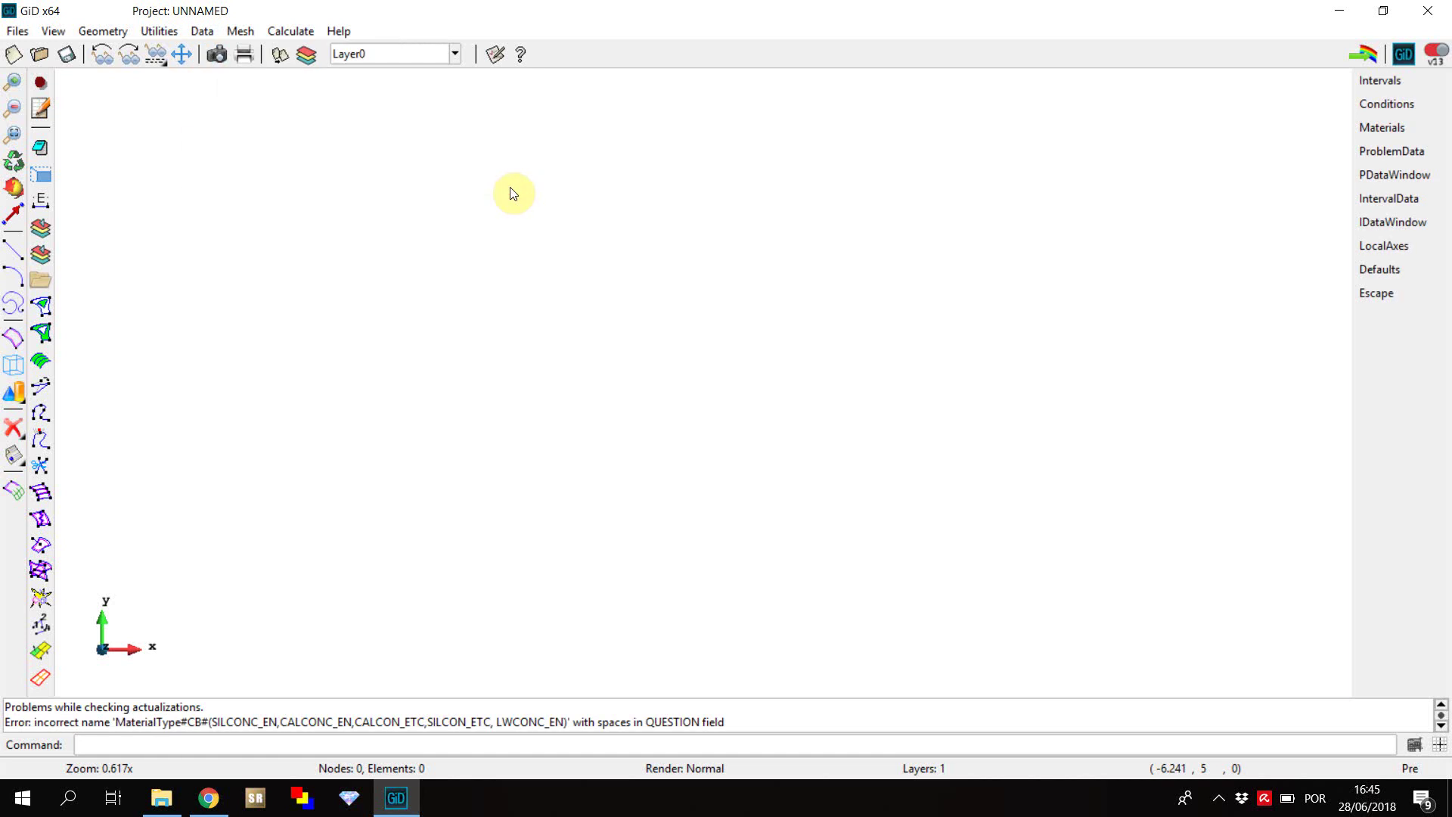